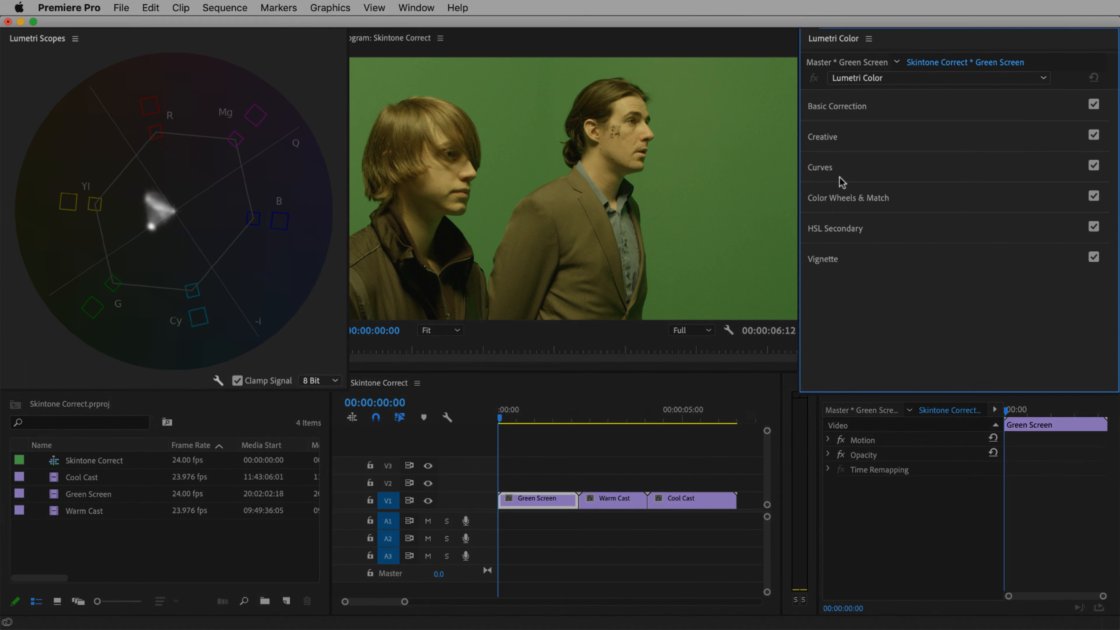
Sample the man's skin for the Green Screen clip's Hue vs Hue curve, raise the orange point slightly and move the yellow point to yellow-green
left_click(733, 214)
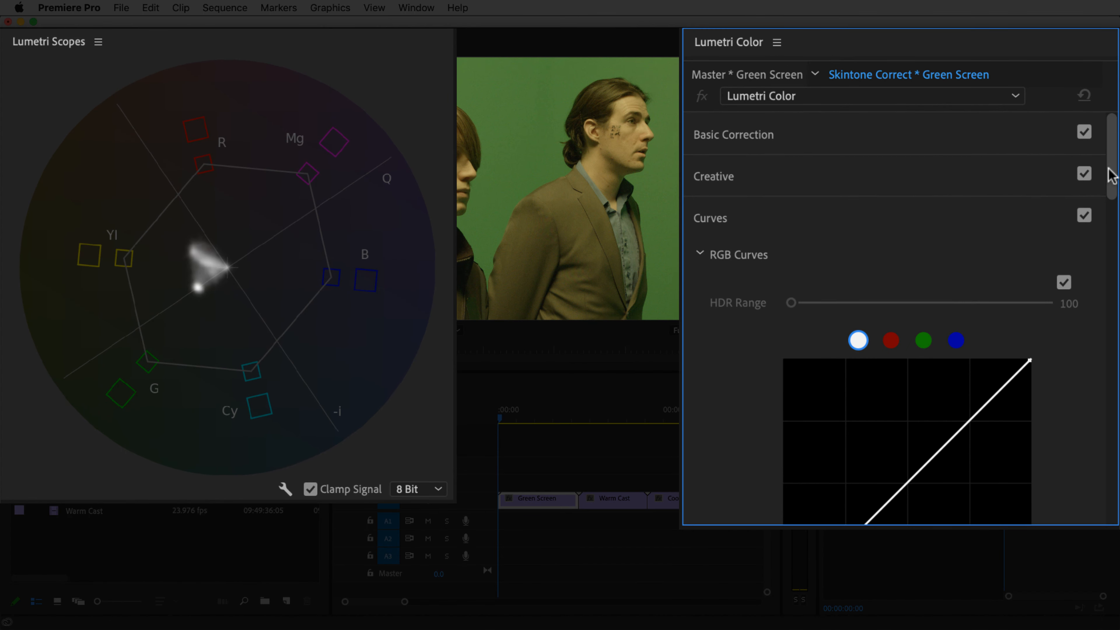
scroll(1111, 217, "down", 5)
left_click_drag(1112, 218, 1115, 325)
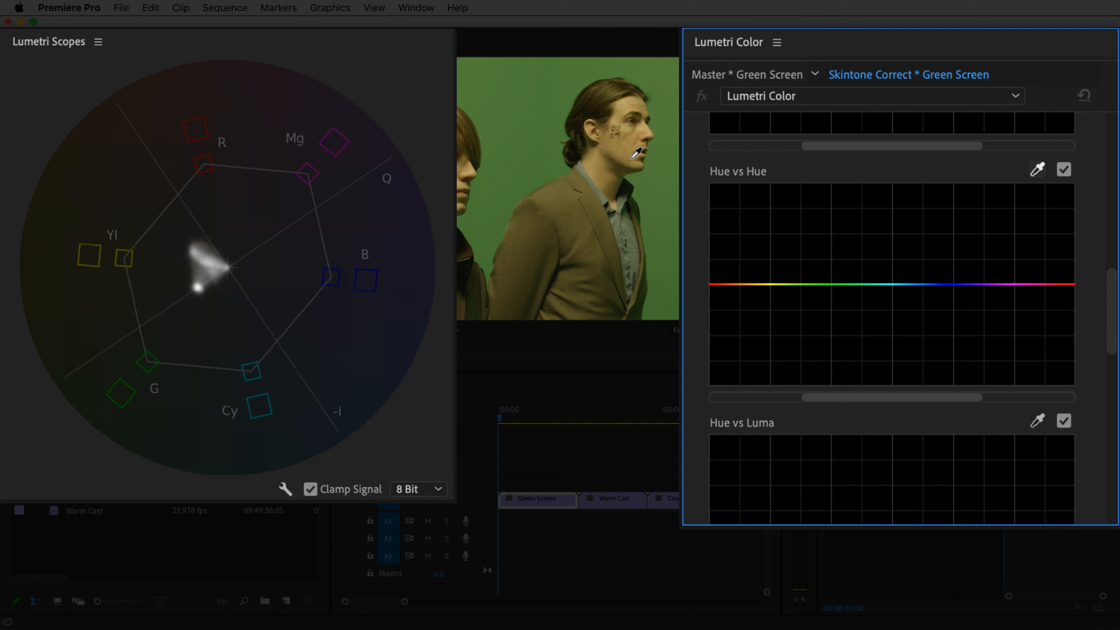
left_click(591, 164)
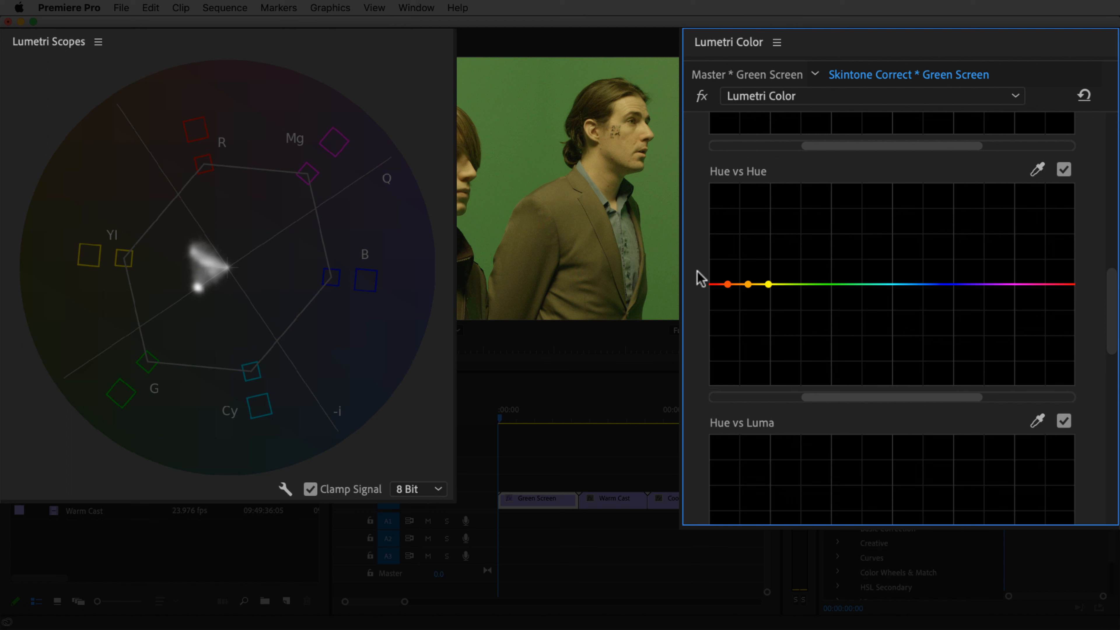
mouse_move(747, 284)
left_mouse_down()
mouse_move(749, 271)
mouse_move(797, 285)
left_mouse_up()
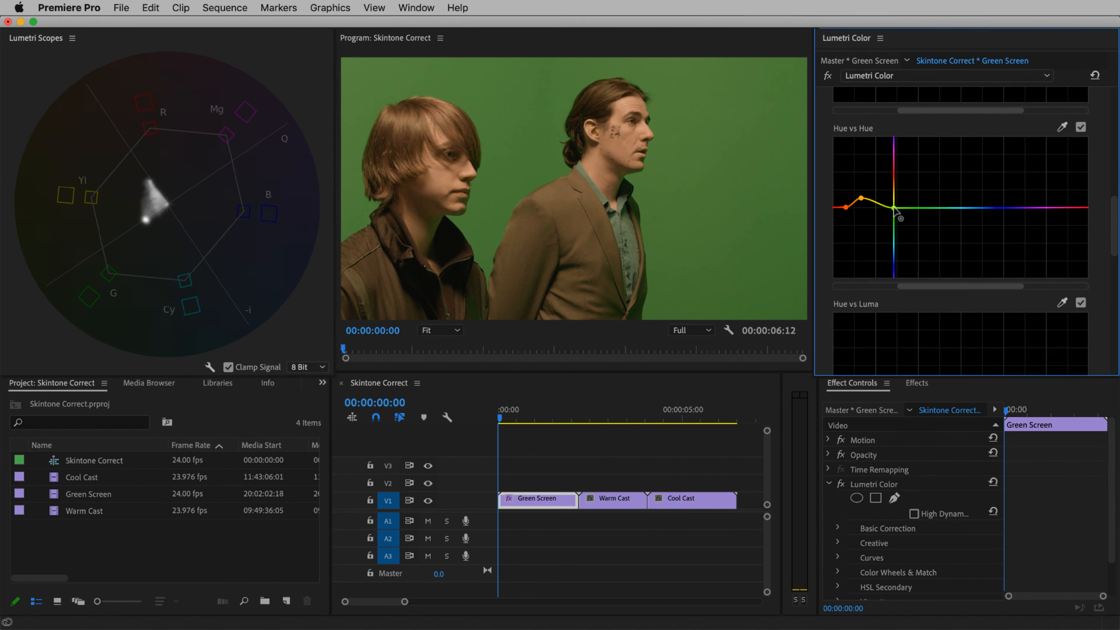
left_click_drag(893, 208, 894, 208)
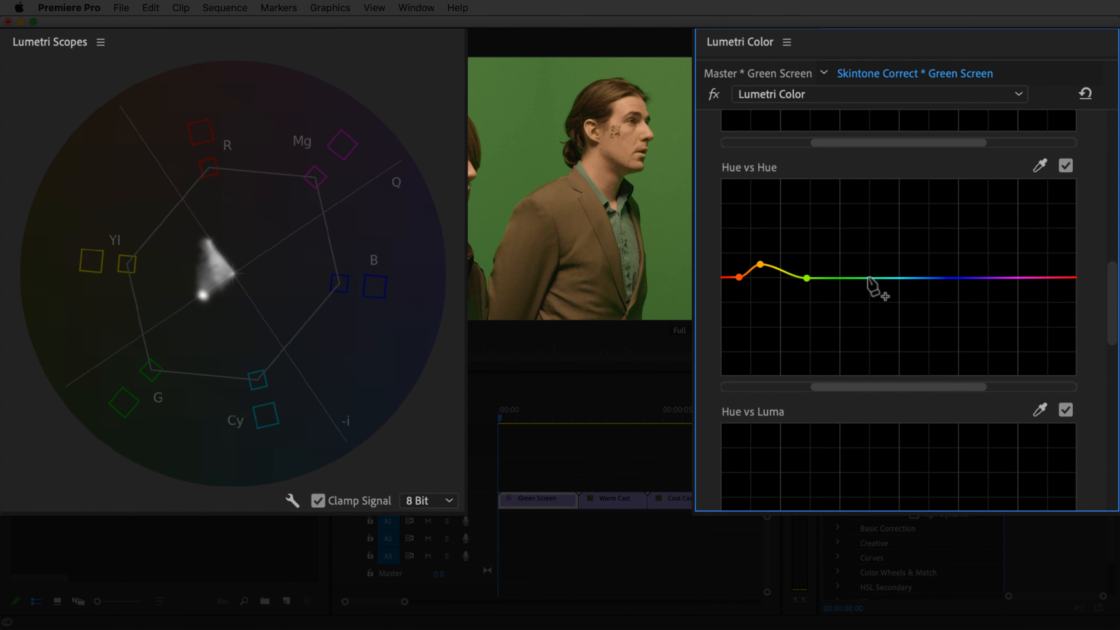
Anchor the Hue vs Hue curve at cyan-green and pull a new green point slightly down between the anchor and the yellow-green point
left_click(875, 278)
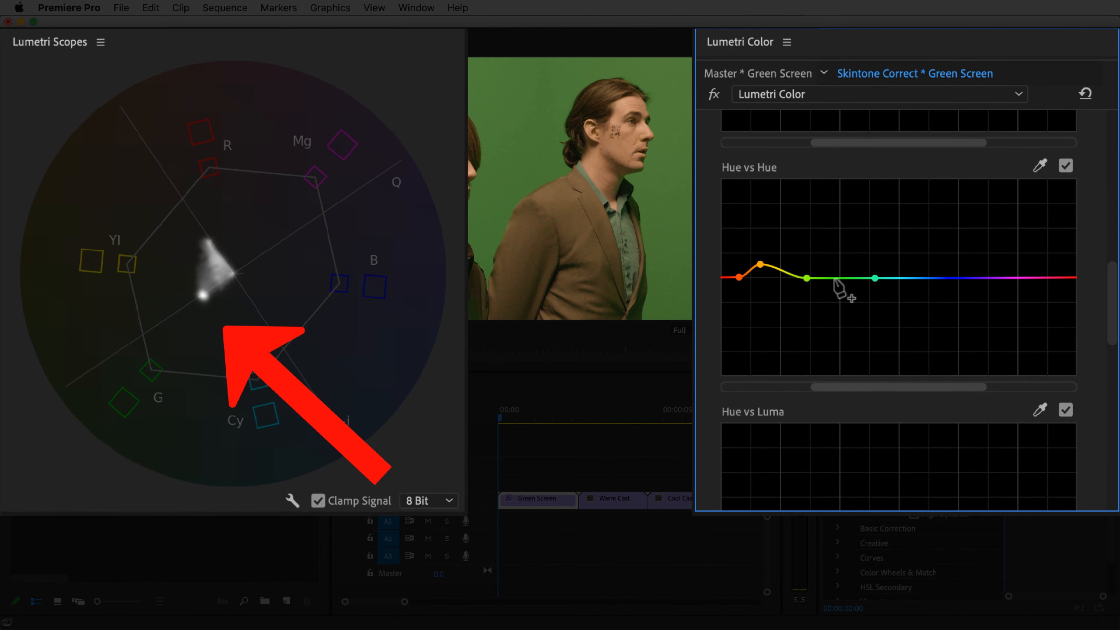
left_click(837, 278)
left_click_drag(837, 279, 837, 289)
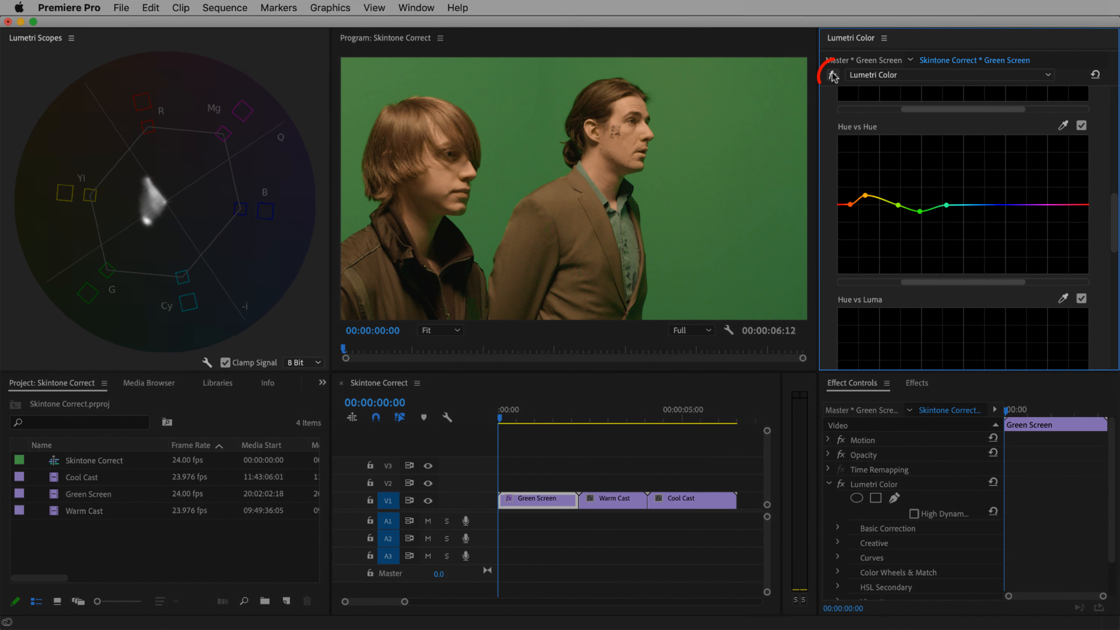
Toggle the Lumetri Color effect on the Green Screen clip to compare the image with and without the correction
left_click(833, 75)
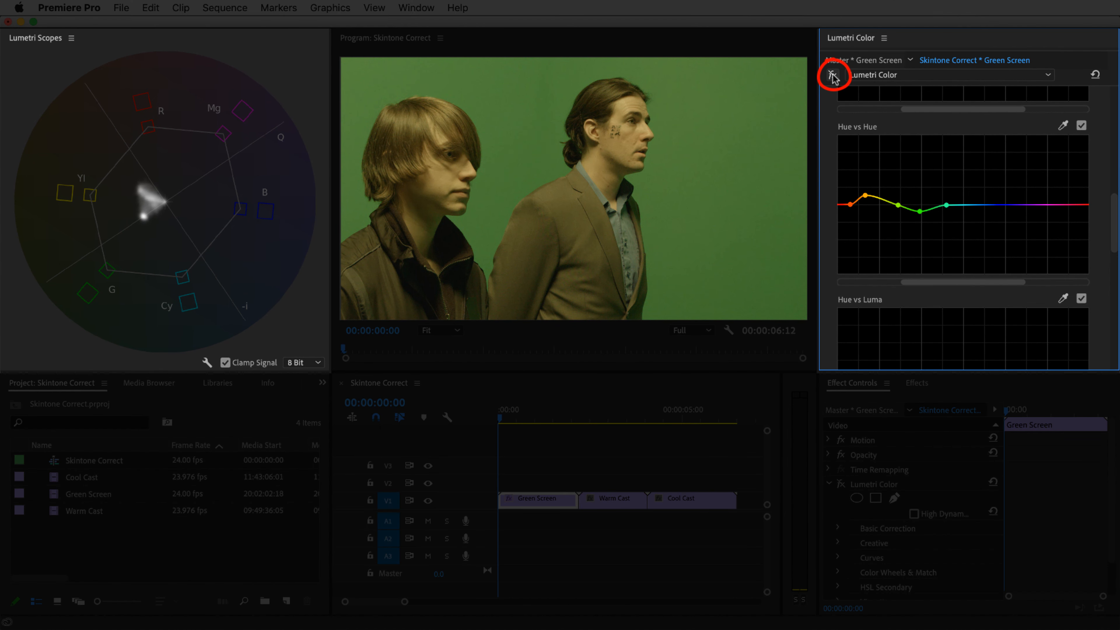
left_click(833, 76)
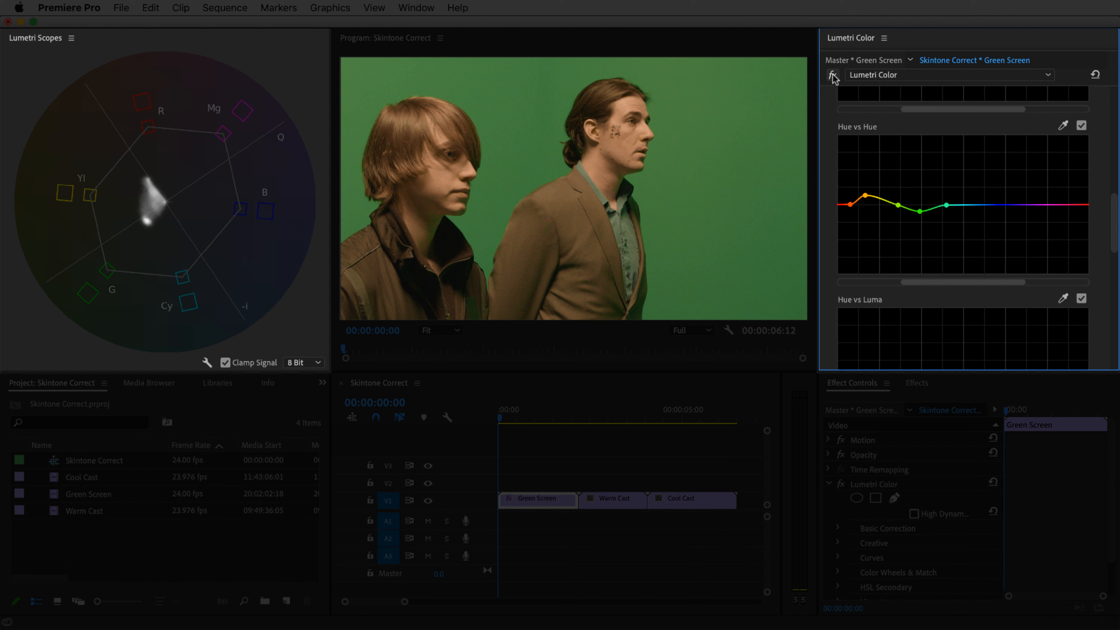
left_click(833, 76)
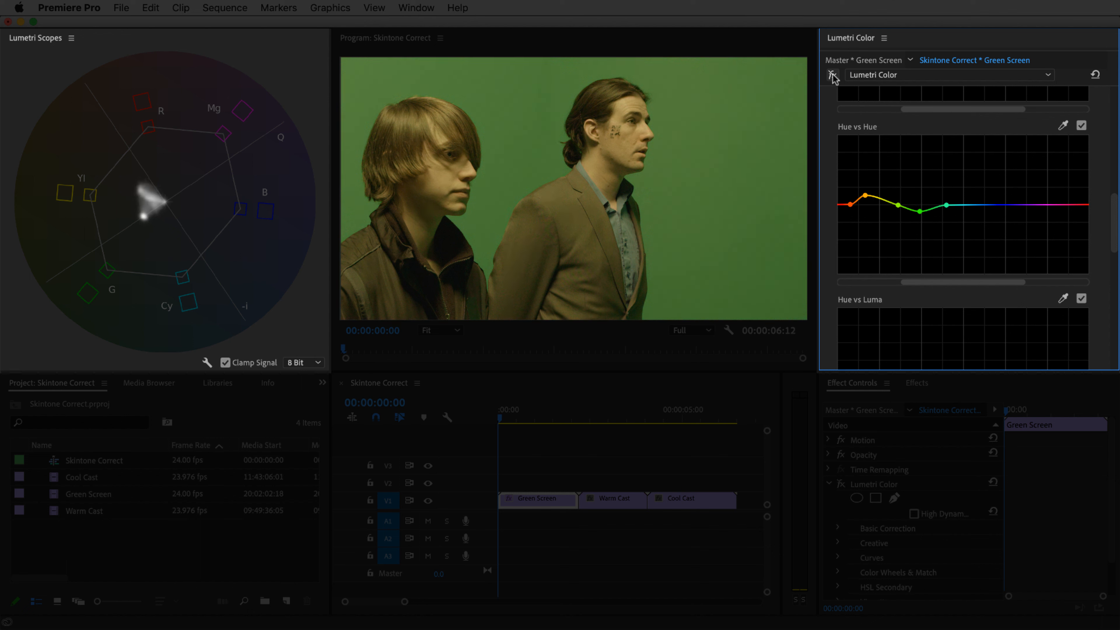
left_click(833, 76)
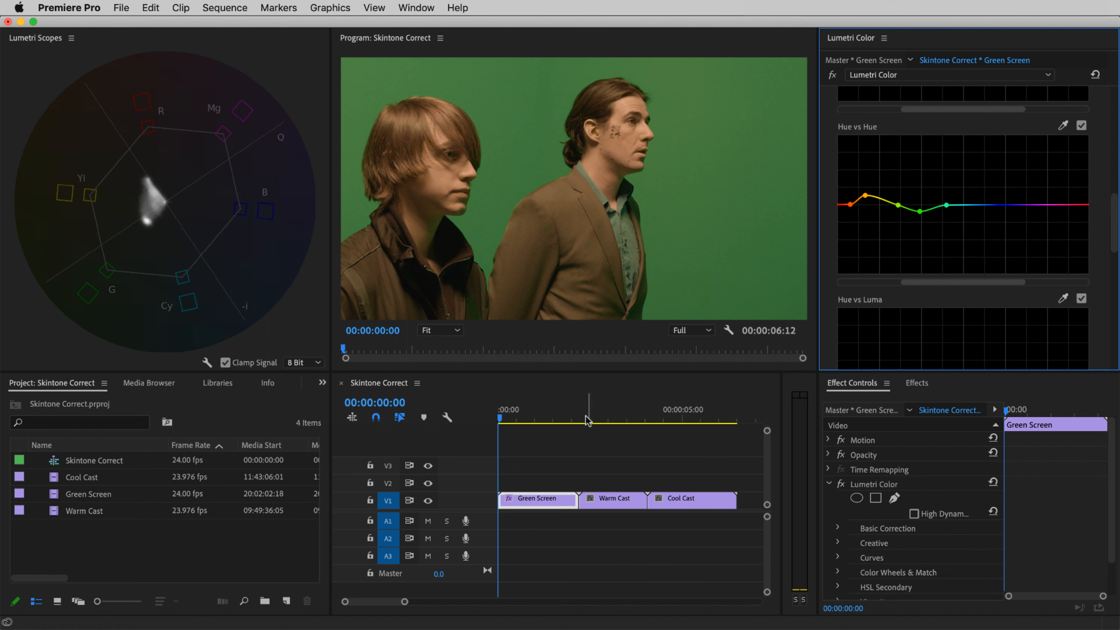
At 00:00:02:14 in the Warm Cast clip, isolate the woman's eyes and nose with an elliptical Opacity mask
left_click(593, 421)
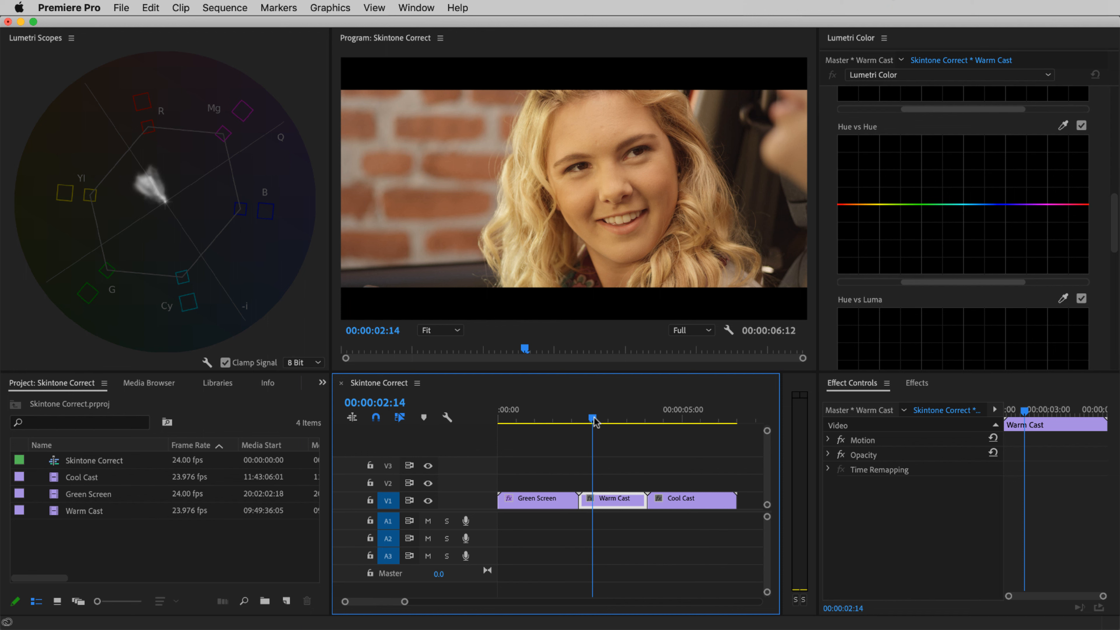
left_click(854, 385)
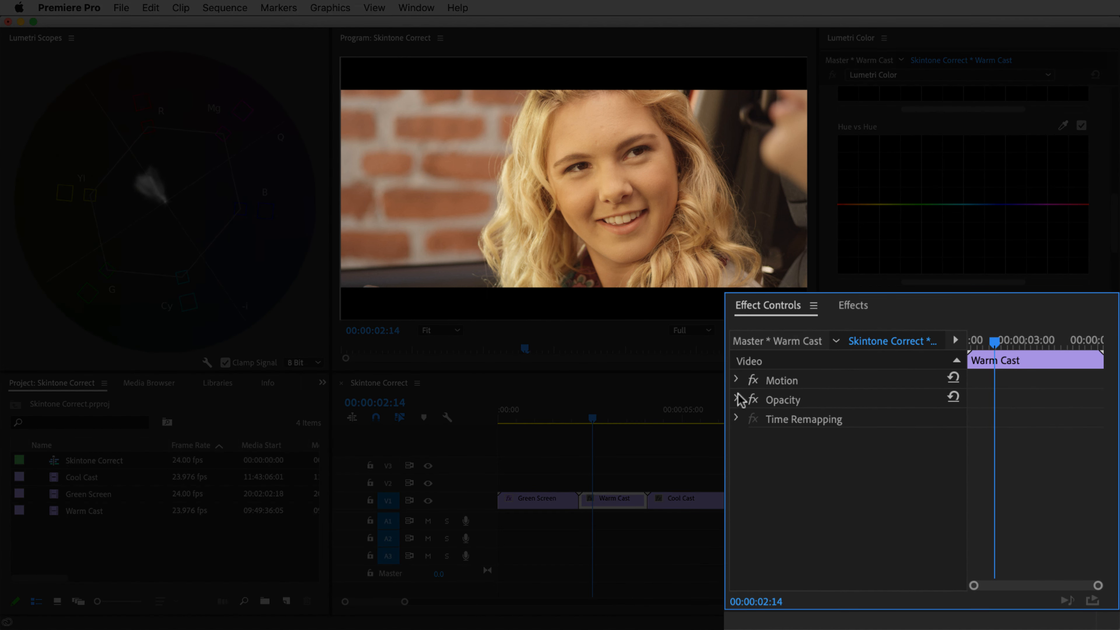
left_click(827, 454)
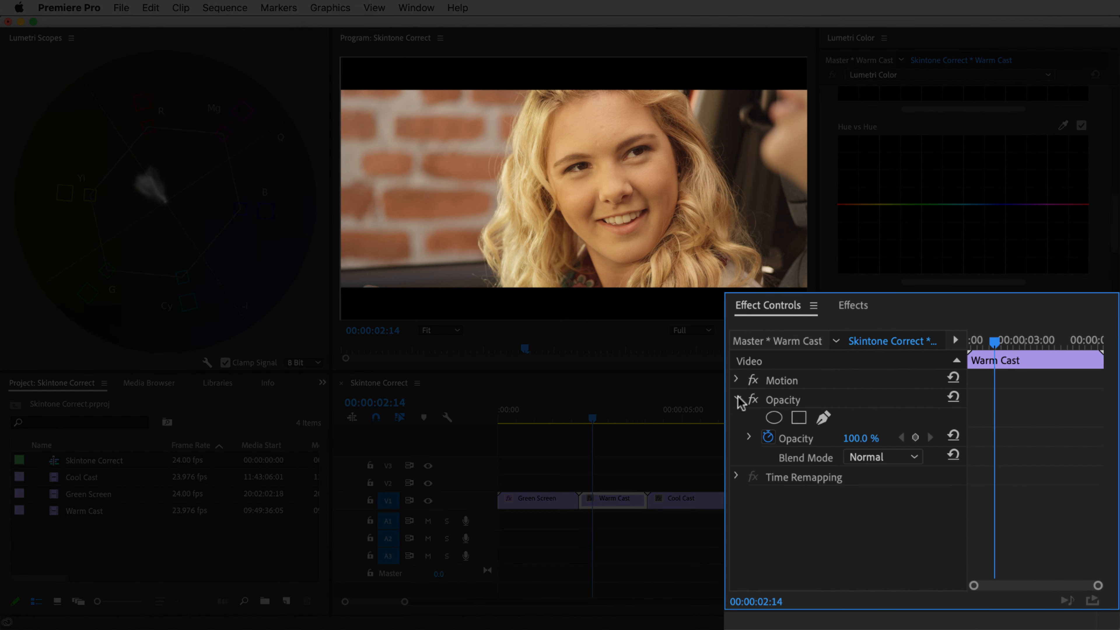
left_click(775, 418)
left_click_drag(567, 208, 610, 202)
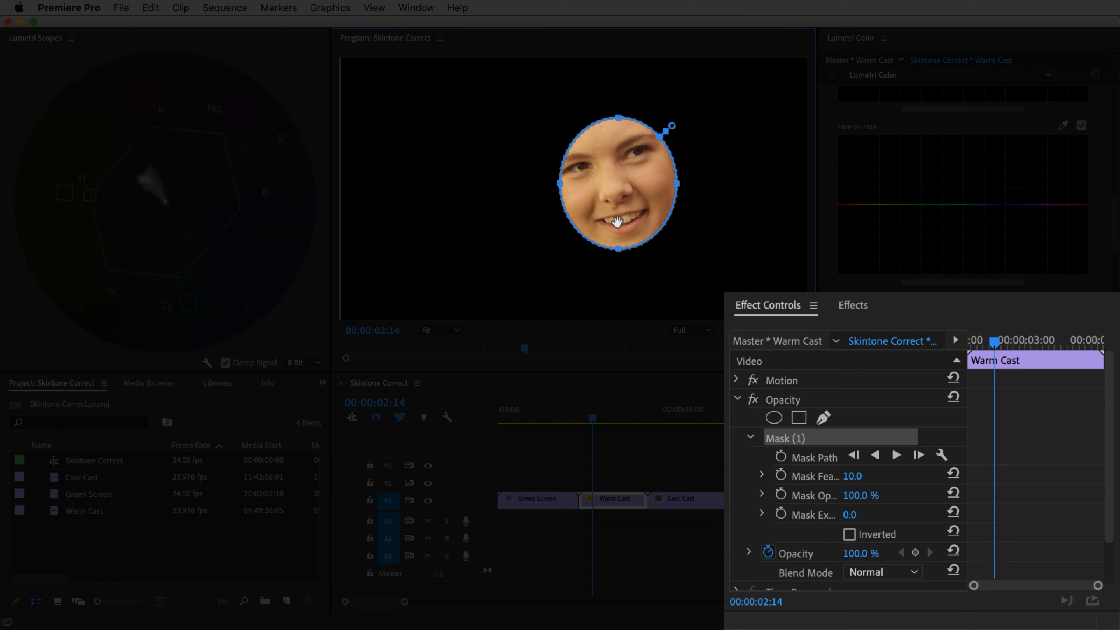
left_click_drag(618, 249, 615, 173)
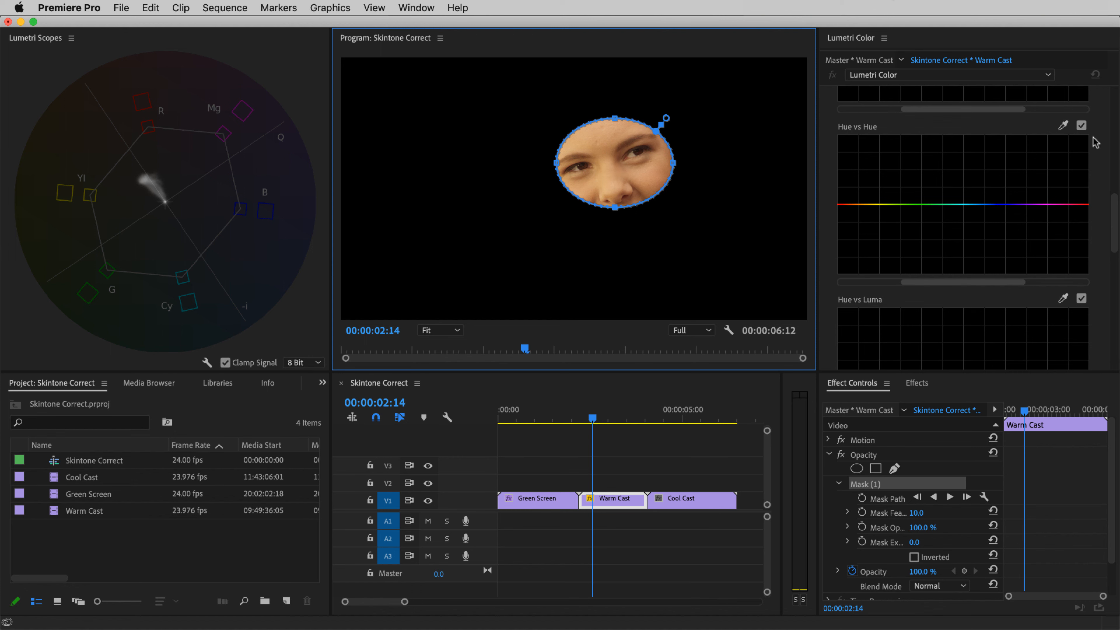
Sample the woman's skin for the Warm Cast clip's Hue vs Hue curve and raise the orange point slightly
left_click(1052, 142)
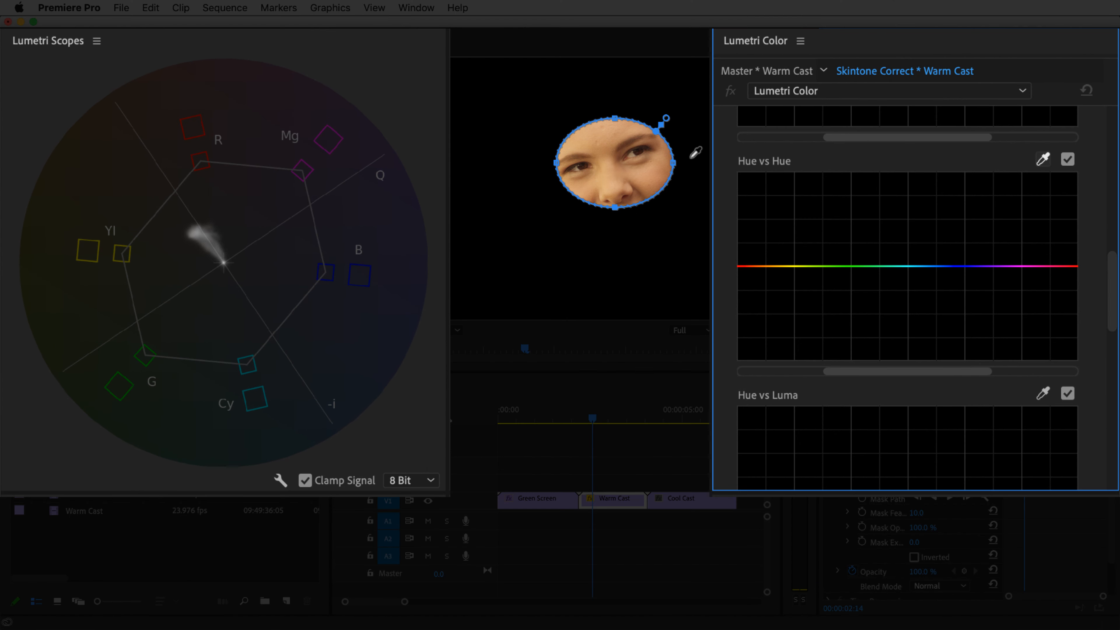
left_click(609, 178)
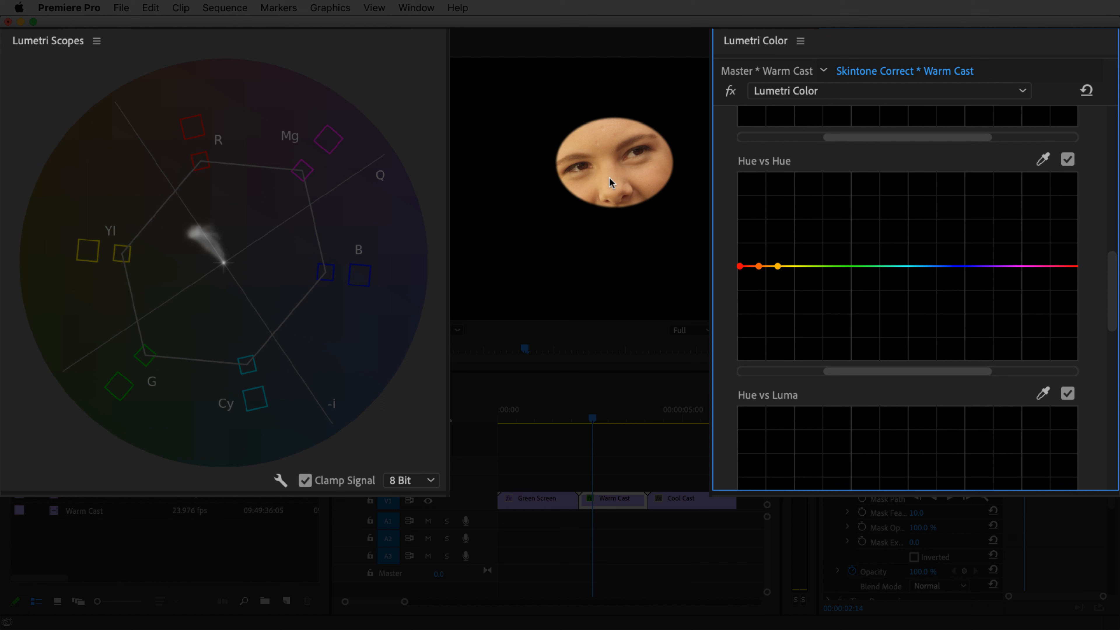
left_click(759, 267)
left_click_drag(759, 267, 760, 261)
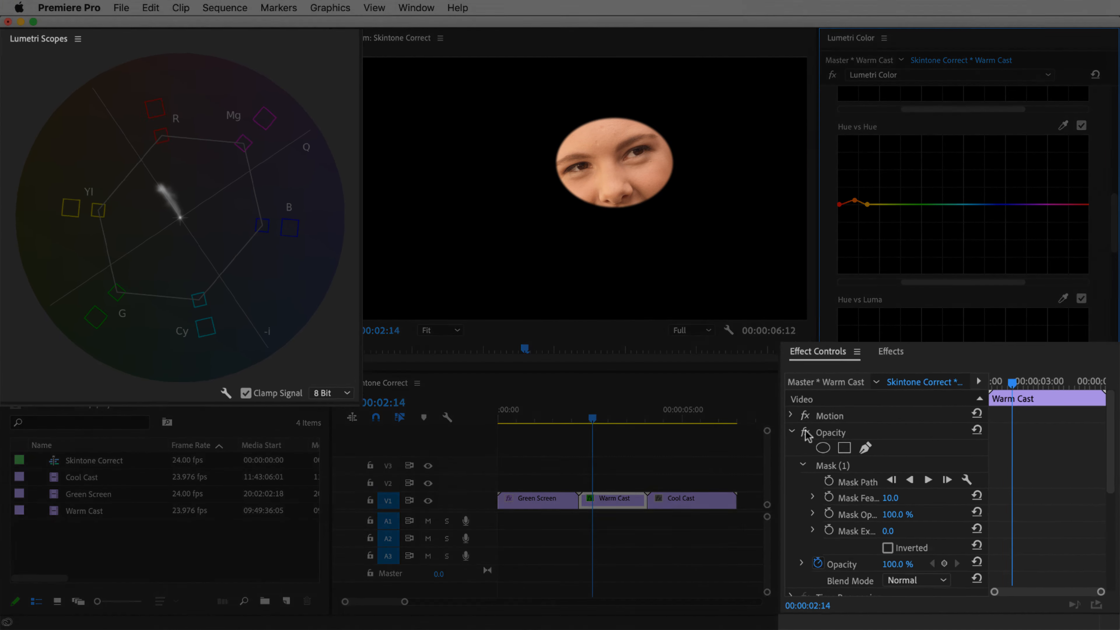
Disable the Opacity effect on the Warm Cast clip to show the full frame, and collapse the Opacity and Lumetri Color settings
left_click(745, 395)
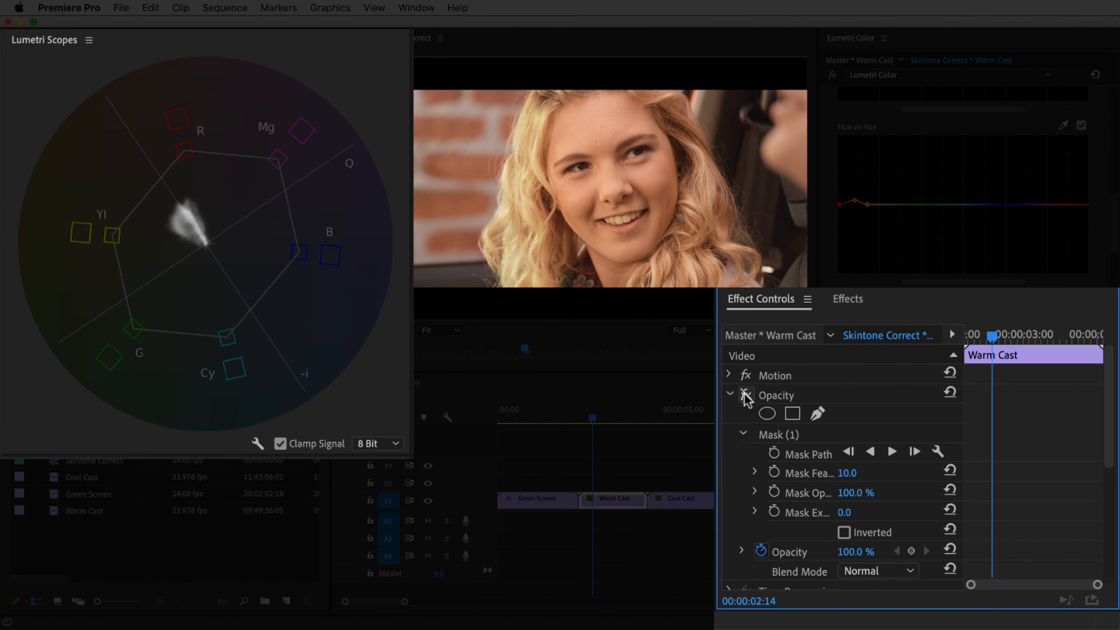
left_click(730, 393)
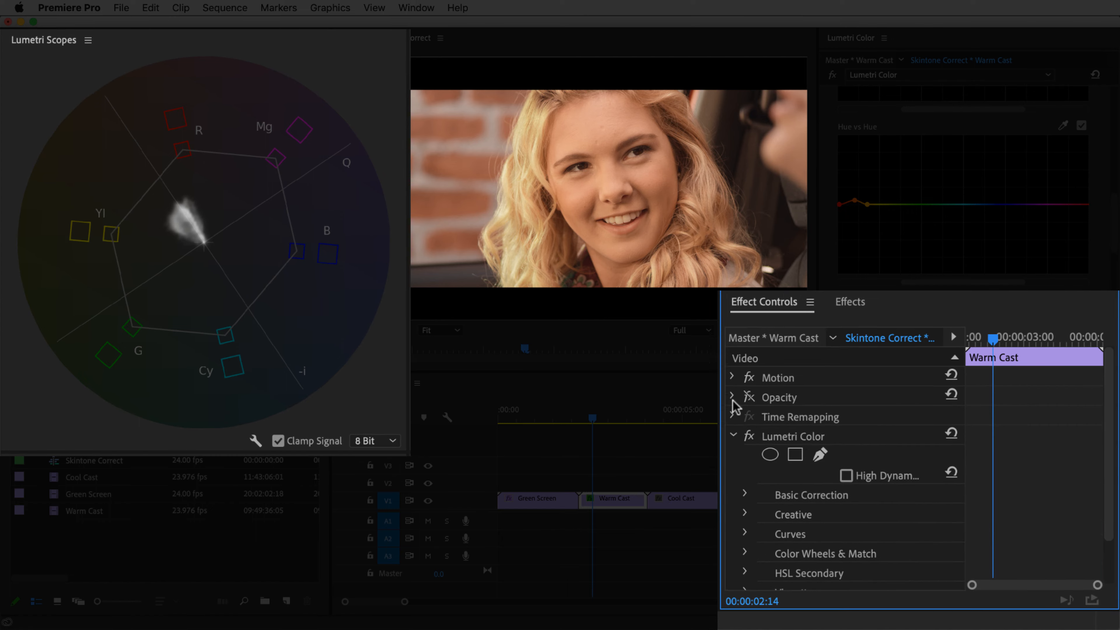
left_click(801, 471)
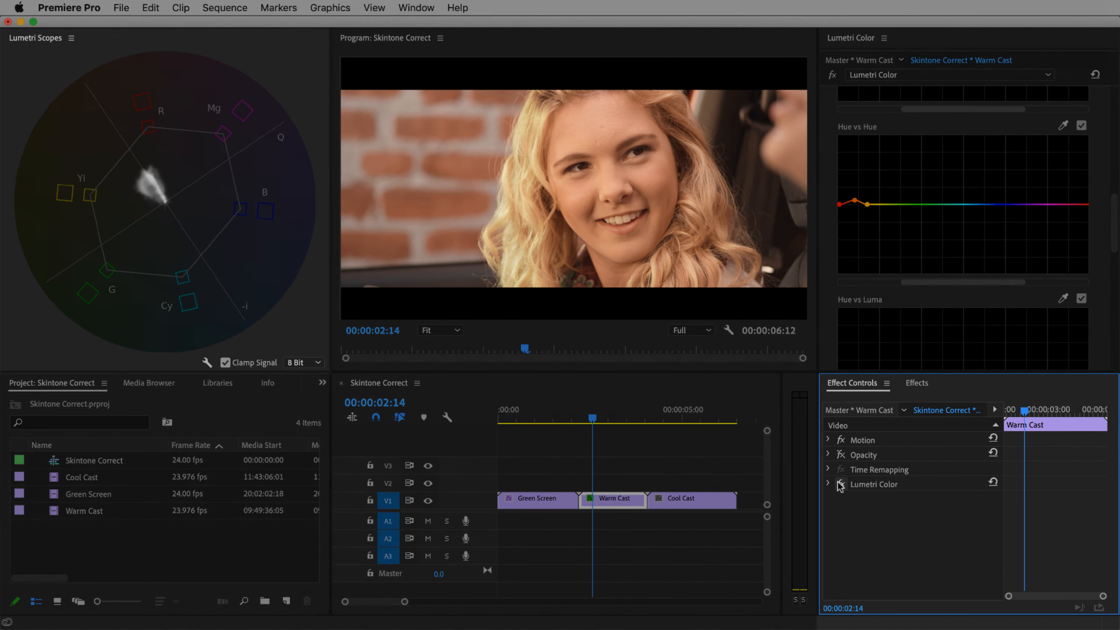
Find the Lumetri Color video effect and apply a second instance of it to the Warm Cast clip
left_click(917, 386)
left_click(820, 328)
type("Lumetri Color")
left_click_drag(815, 463, 617, 498)
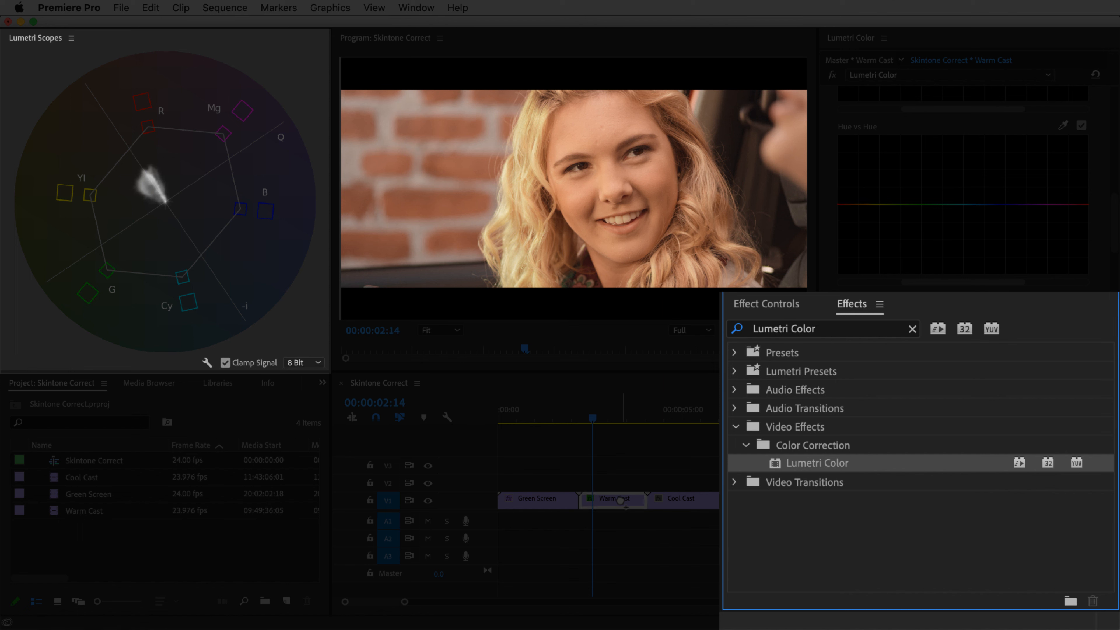
Fit an elliptical mask around the woman's face on the second Lumetri Color effect, with feather about 201.5 and expansion about 27.5
left_click(769, 305)
left_click(772, 476)
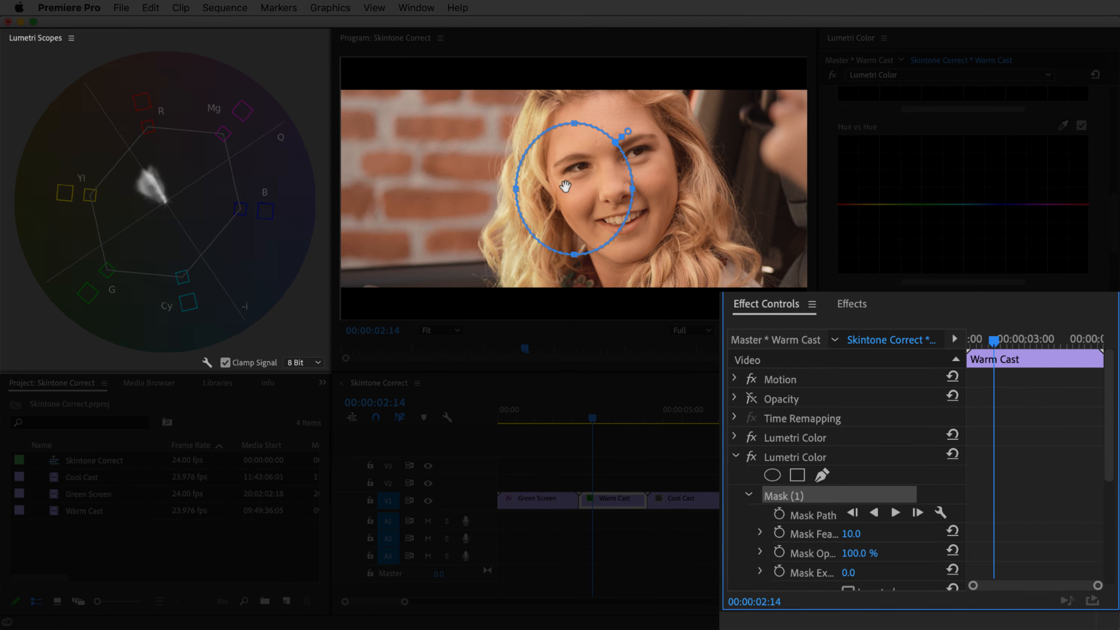
left_click_drag(598, 231, 612, 227)
left_click_drag(672, 183, 678, 184)
left_click_drag(555, 183, 549, 183)
left_click_drag(667, 113, 703, 89)
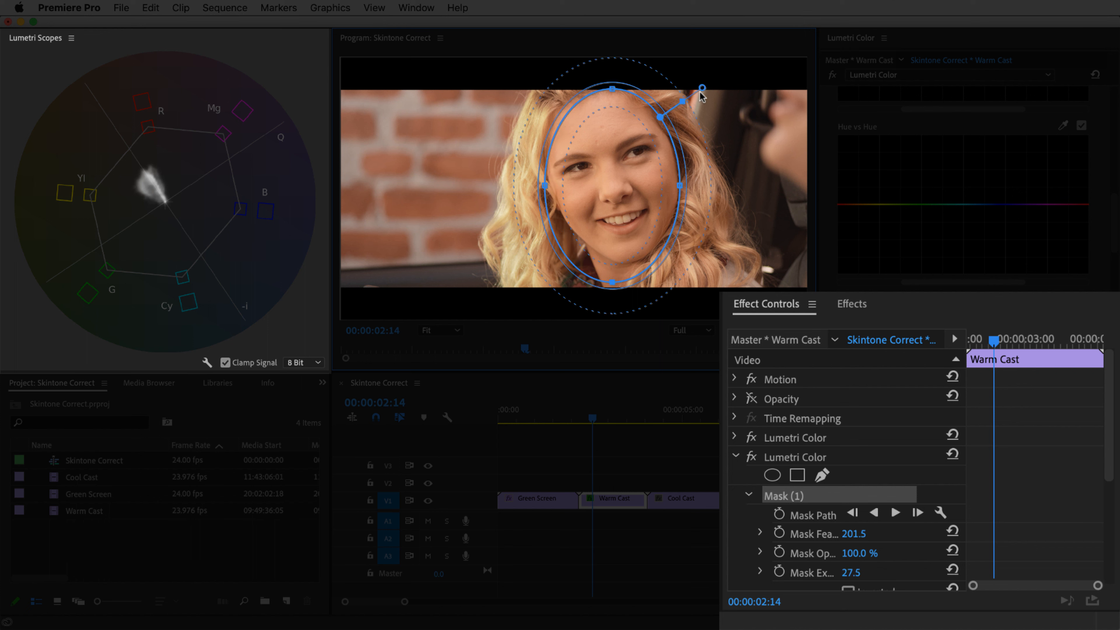
Invert the face mask on the second Lumetri Color effect
scroll(899, 474, "down", 2)
scroll(899, 474, "down", 3)
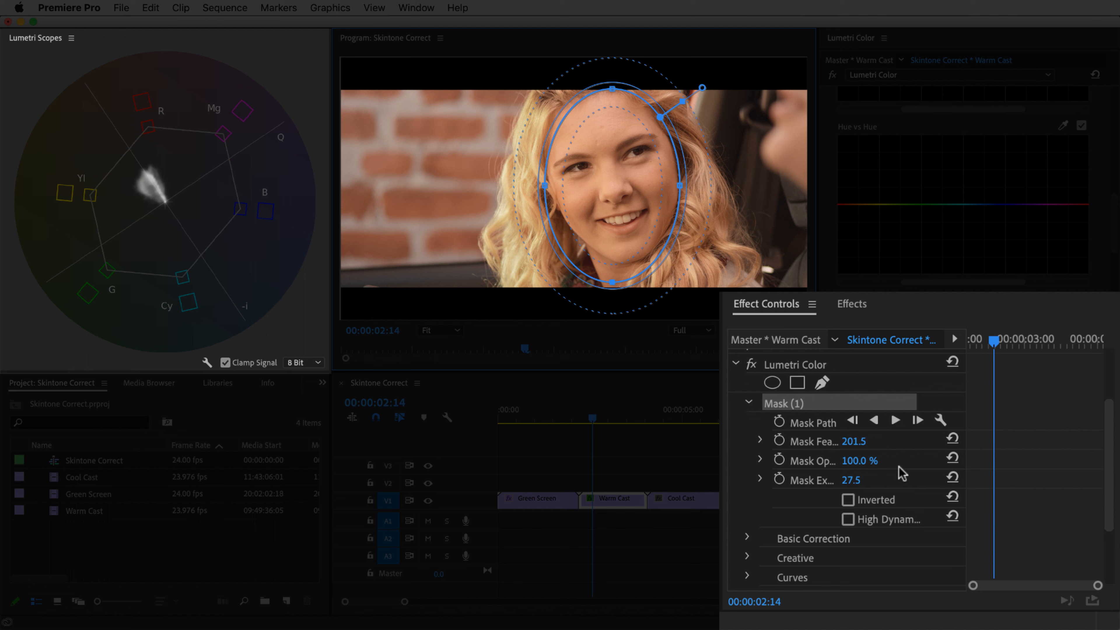
left_click(847, 480)
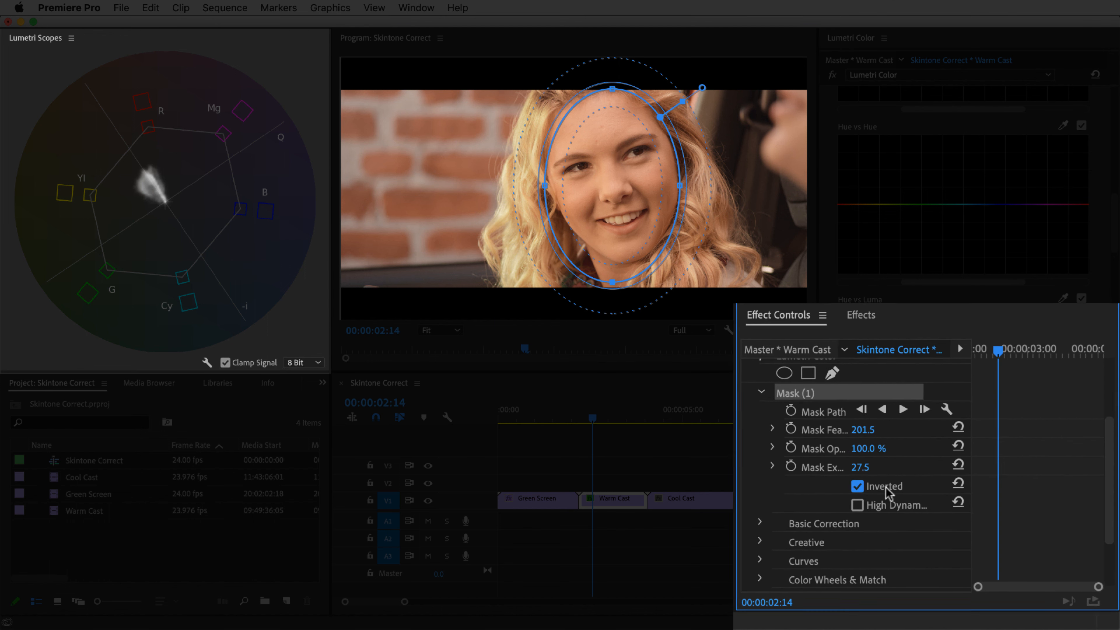
Lower the white balance Temperature in the second Lumetri Color effect's Basic Correction to -23.3
scroll(1000, 176, "up", 10)
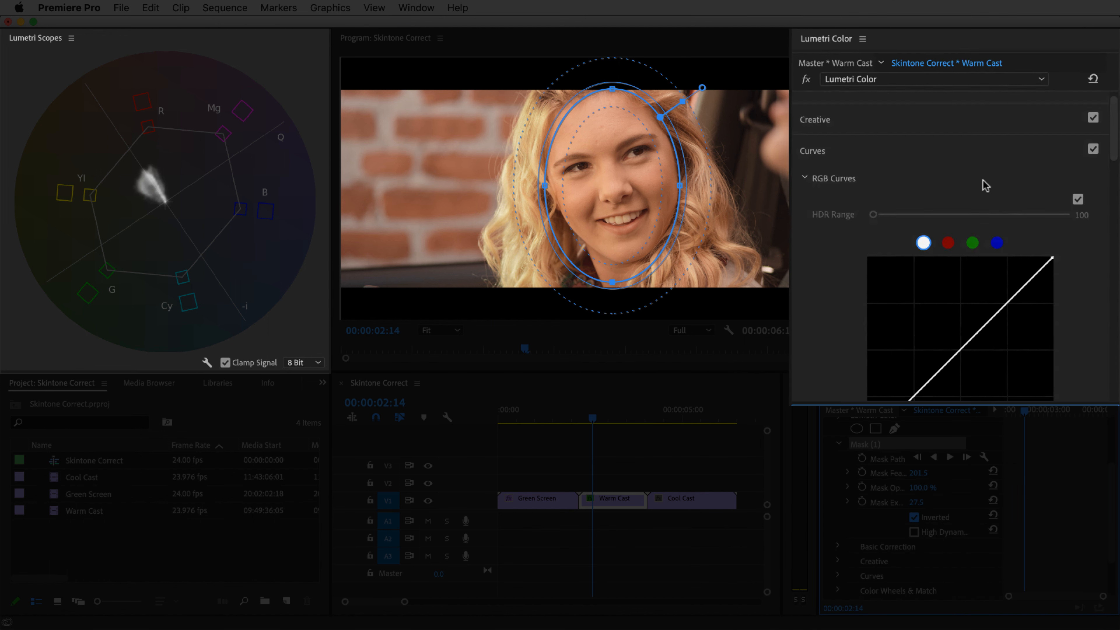
left_click(793, 123)
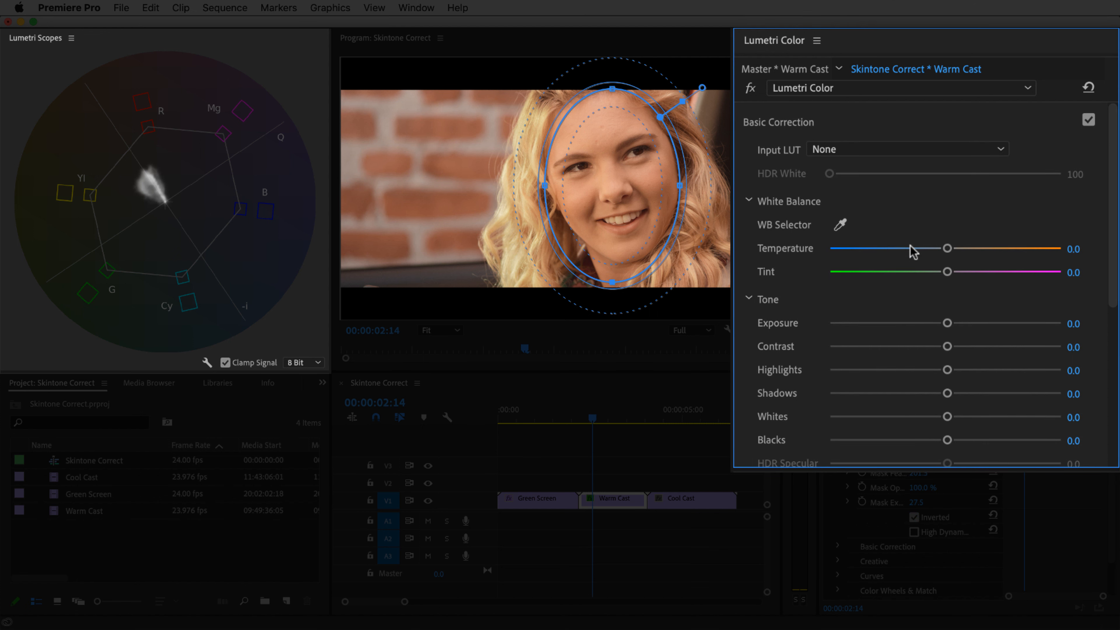
left_click_drag(948, 250, 961, 200)
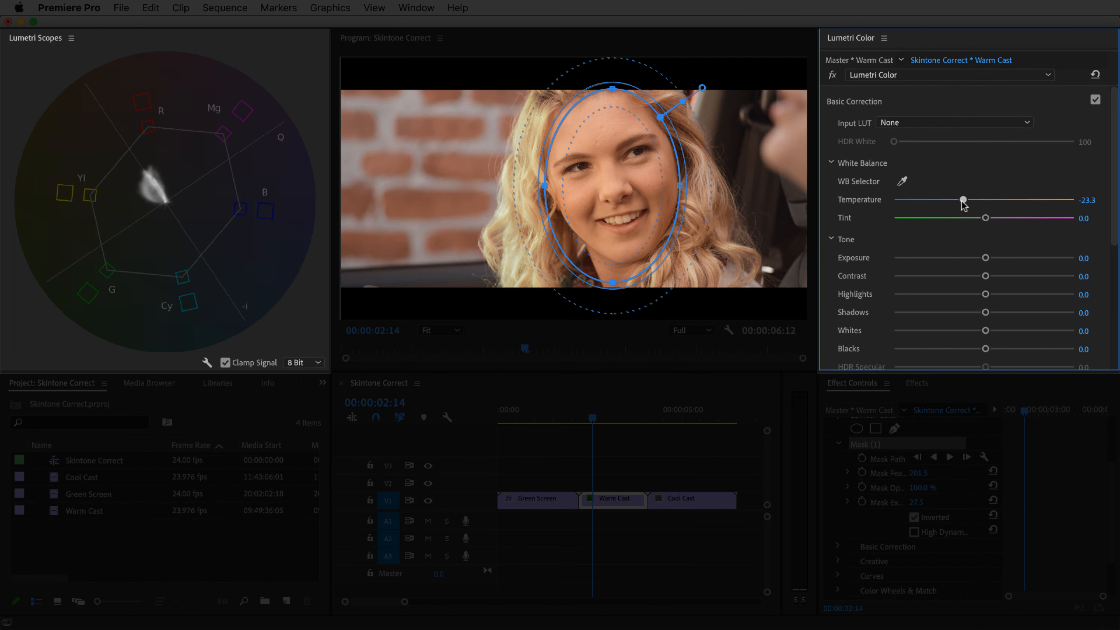
Toggle both Lumetri Color effects on the Warm Cast clip, with the mask outline hidden, to compare the image before and after correction
scroll(840, 490, "up", 3)
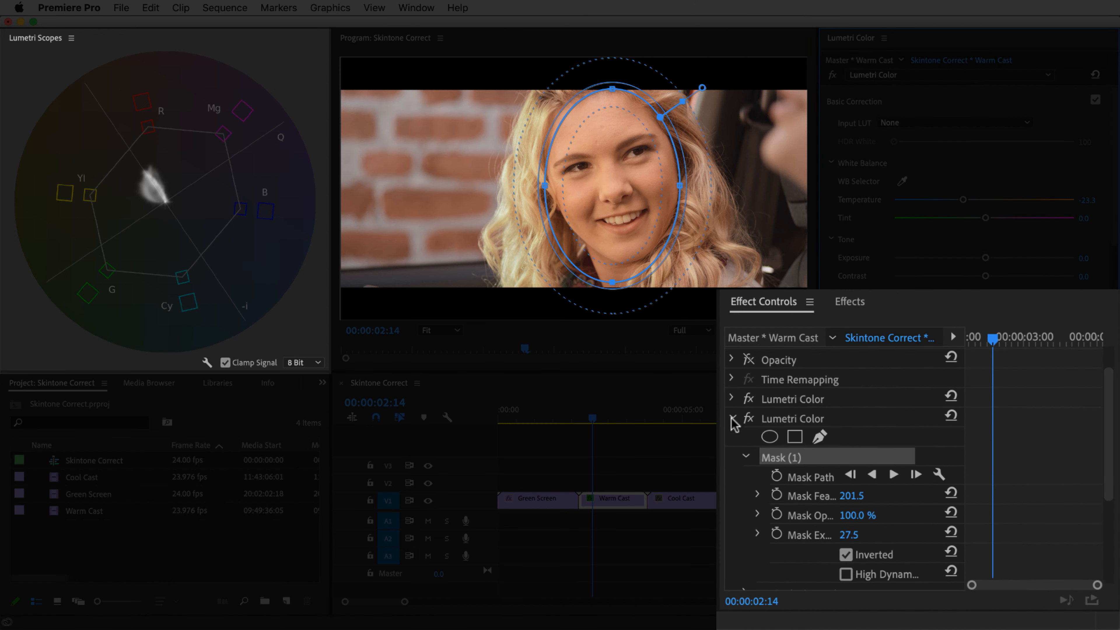
left_click(748, 438)
left_click(748, 438)
left_click(749, 416)
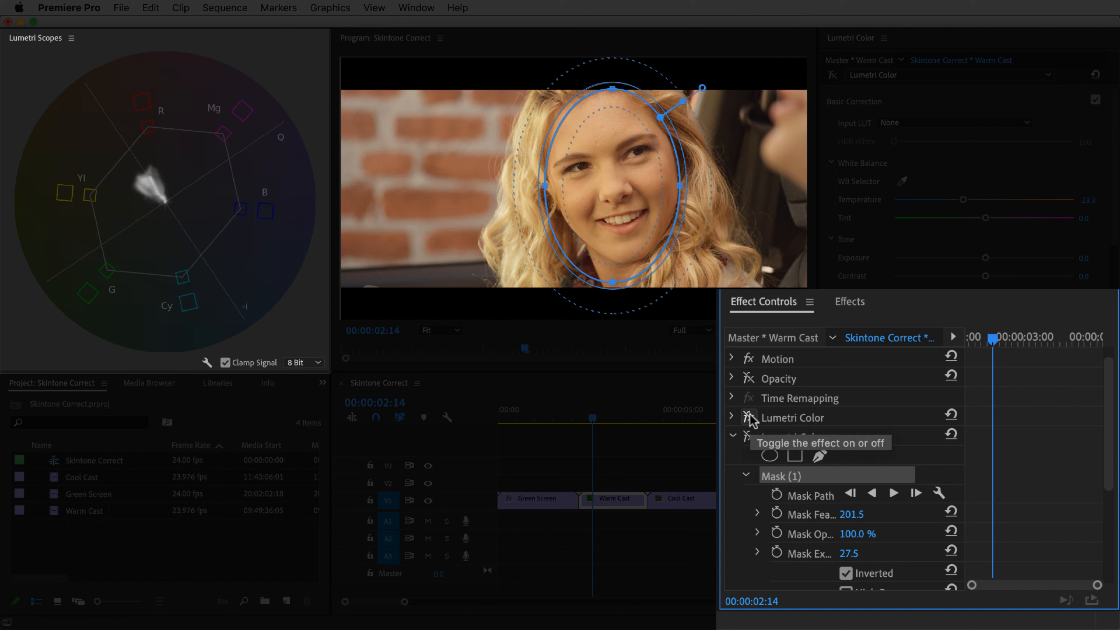
left_click(750, 415)
left_click(750, 417)
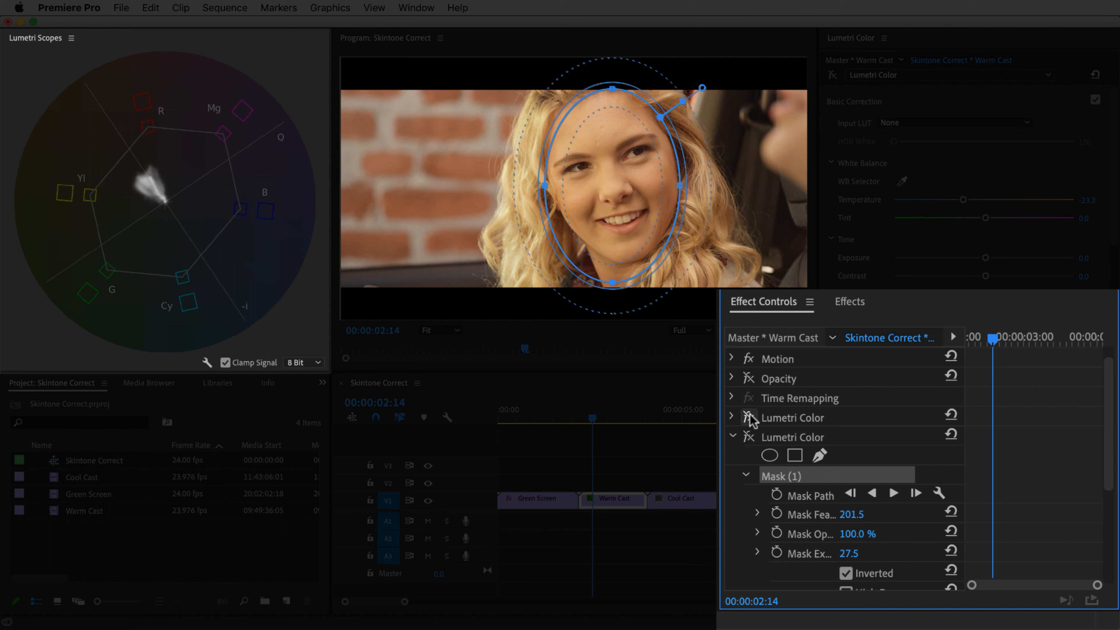
left_click(841, 442)
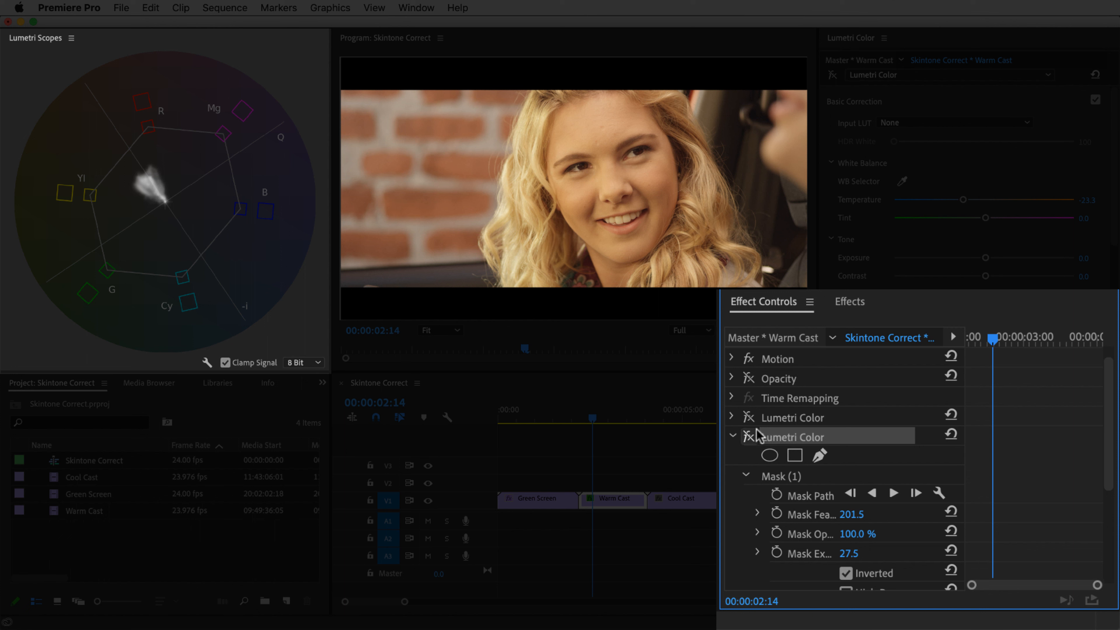
left_click(750, 416)
left_click(749, 417)
left_click(749, 417)
left_click(749, 417)
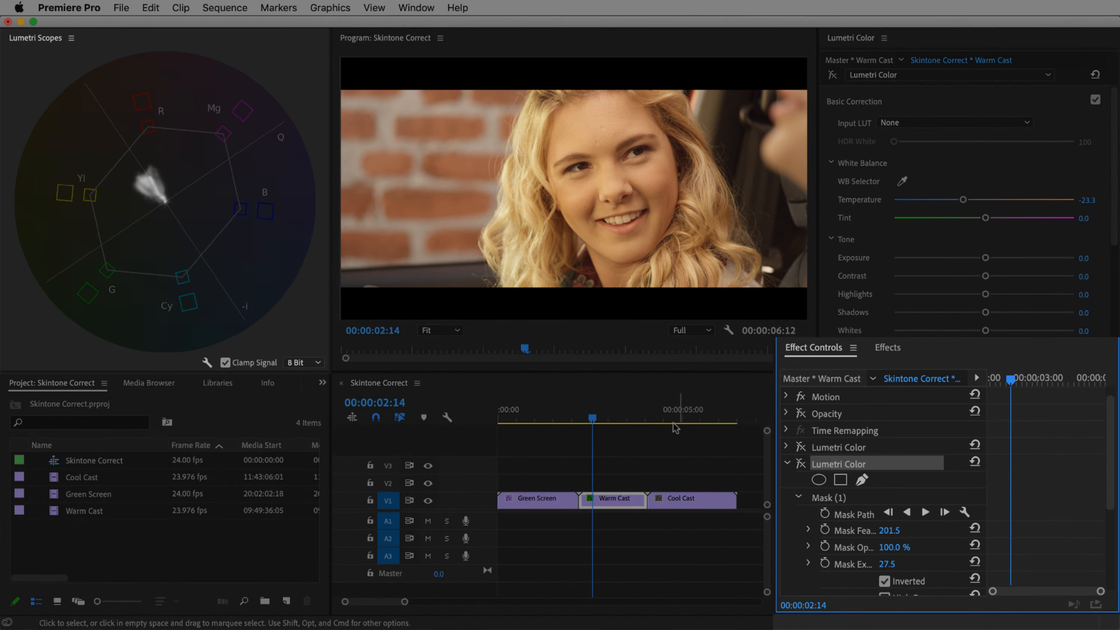
Go to 00:00:04:10 in the Cool Cast clip and open the HSL Secondary section of its Lumetri Color settings
left_click(659, 418)
left_click_drag(659, 421, 661, 422)
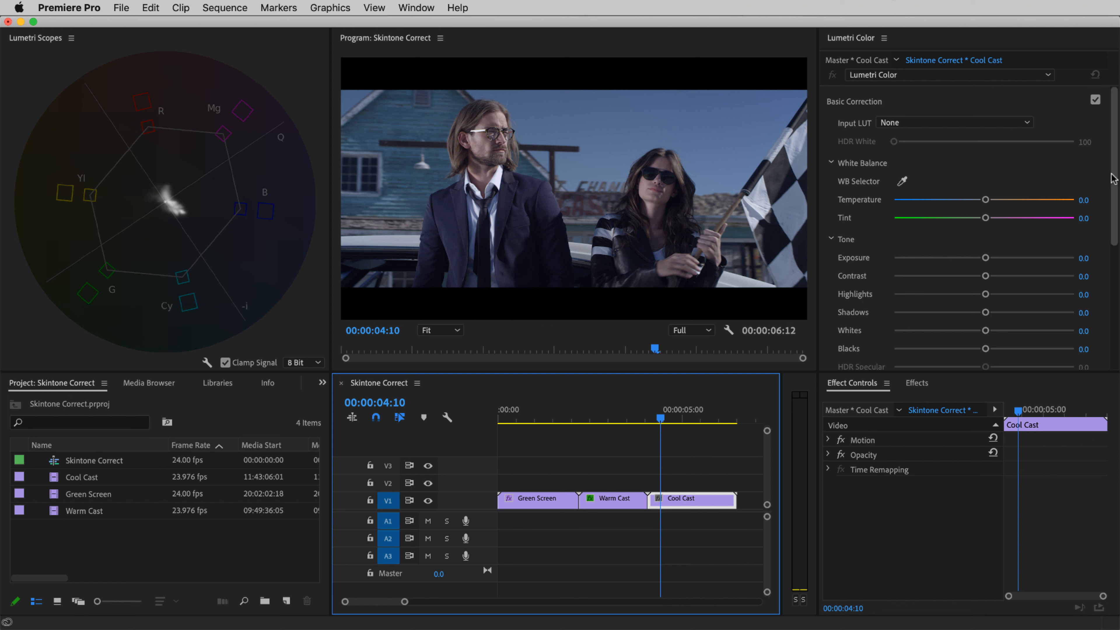
scroll(1112, 169, "down", 5)
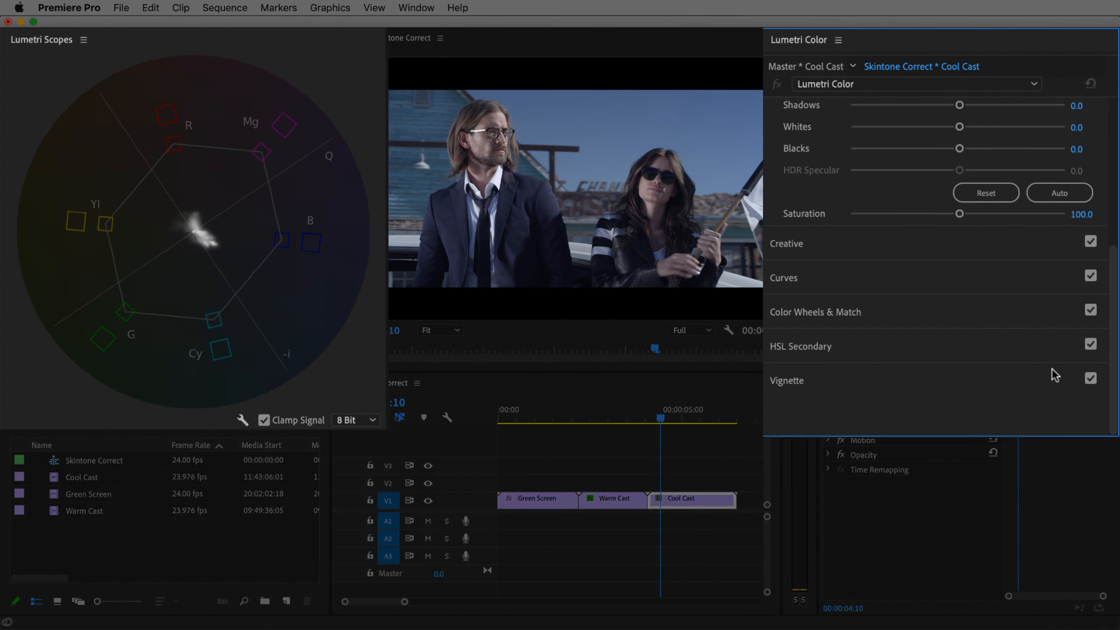
left_click(789, 365)
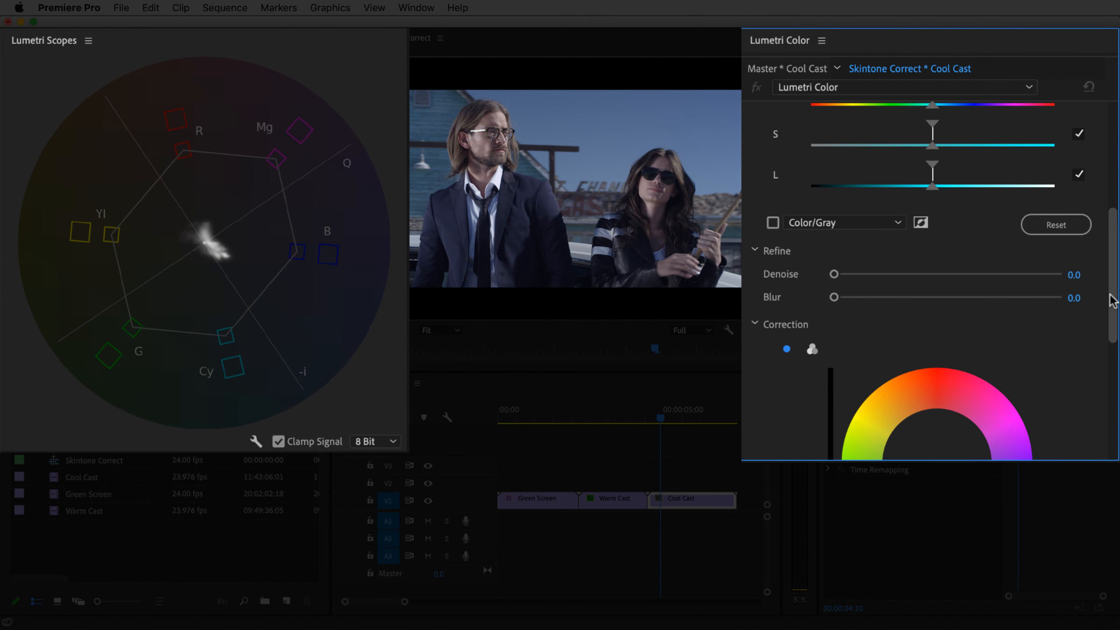
scroll(1112, 225, "up", 5)
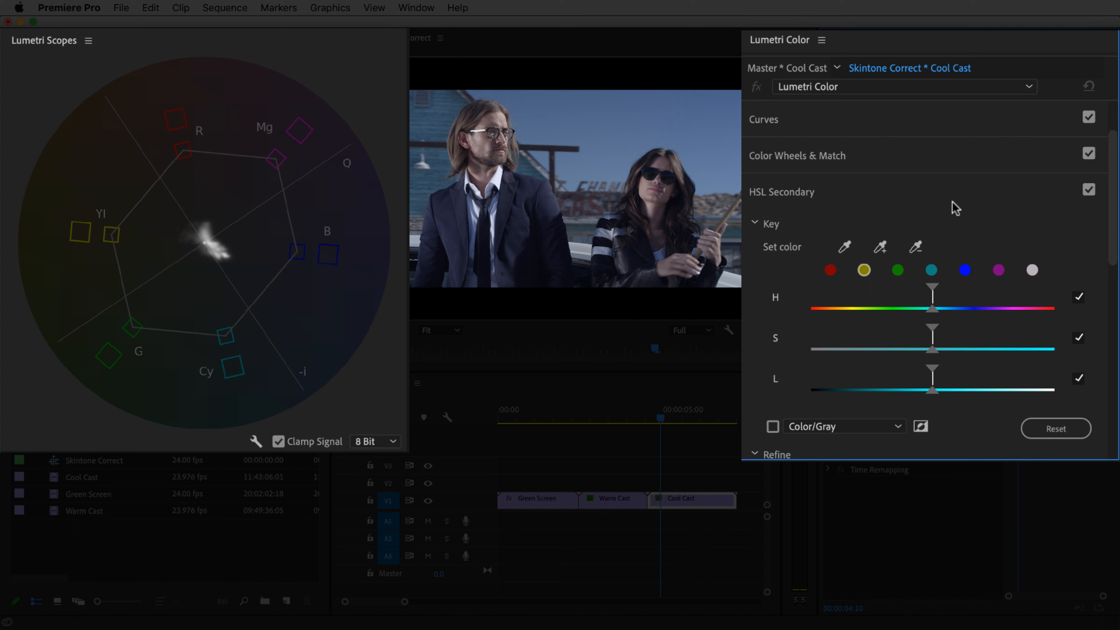
Sample the man's facial skin as the HSL Secondary key color and check the selection briefly in the Color/Gray matte view
left_click(843, 247)
left_click(482, 188)
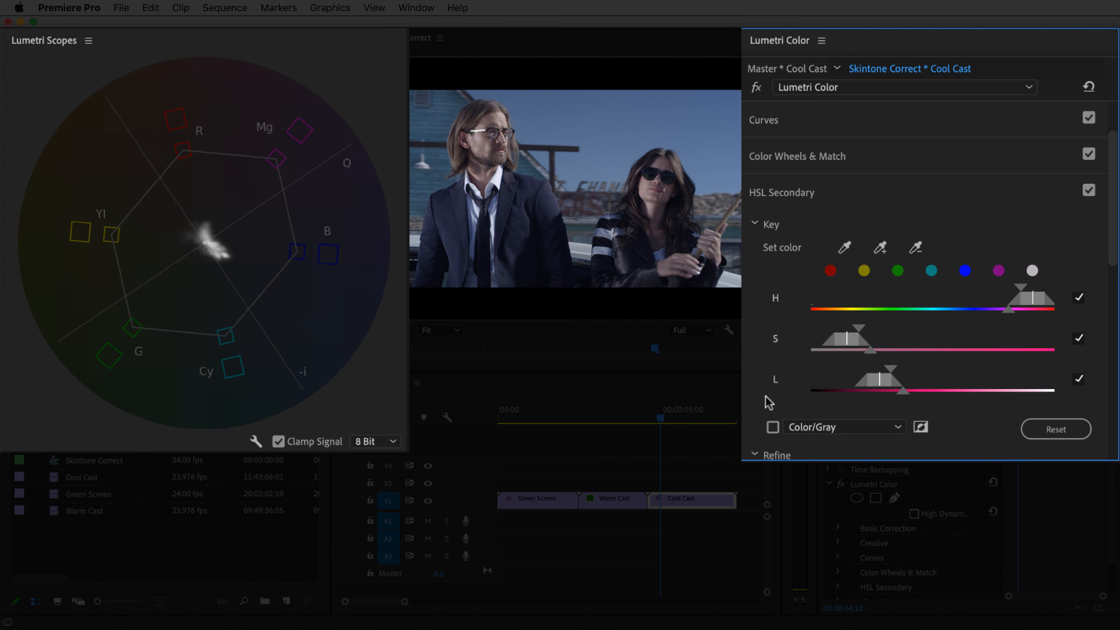
left_click(775, 430)
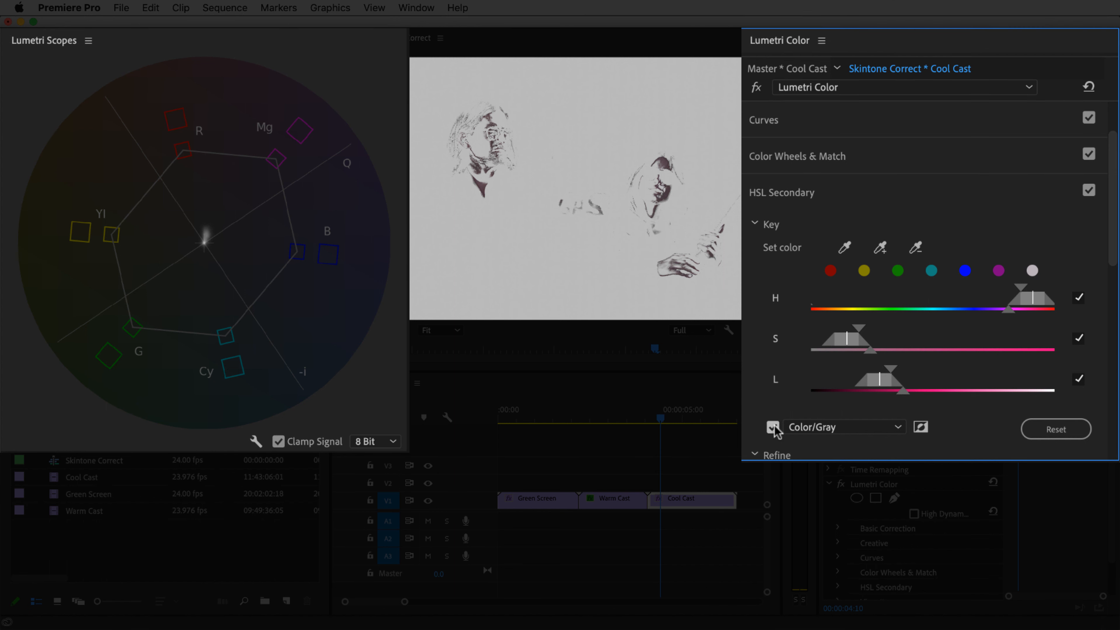
left_click(773, 427)
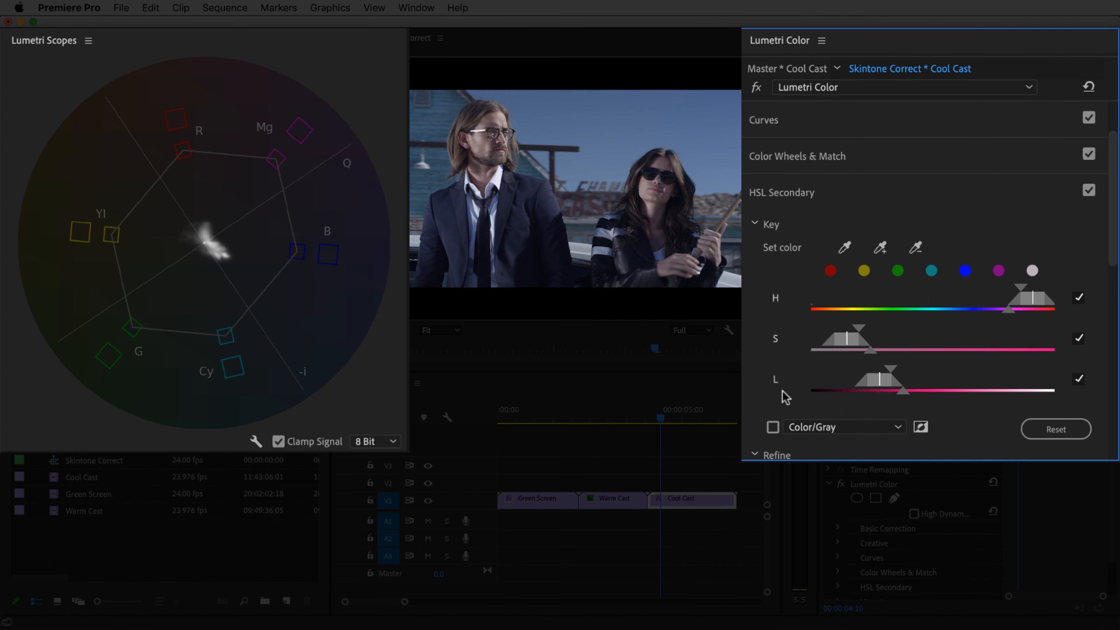
Add further skin samples from the man and the woman to the HSL Secondary key, and show the Color/Gray matte
left_click(882, 249)
left_click(512, 117)
left_click(880, 249)
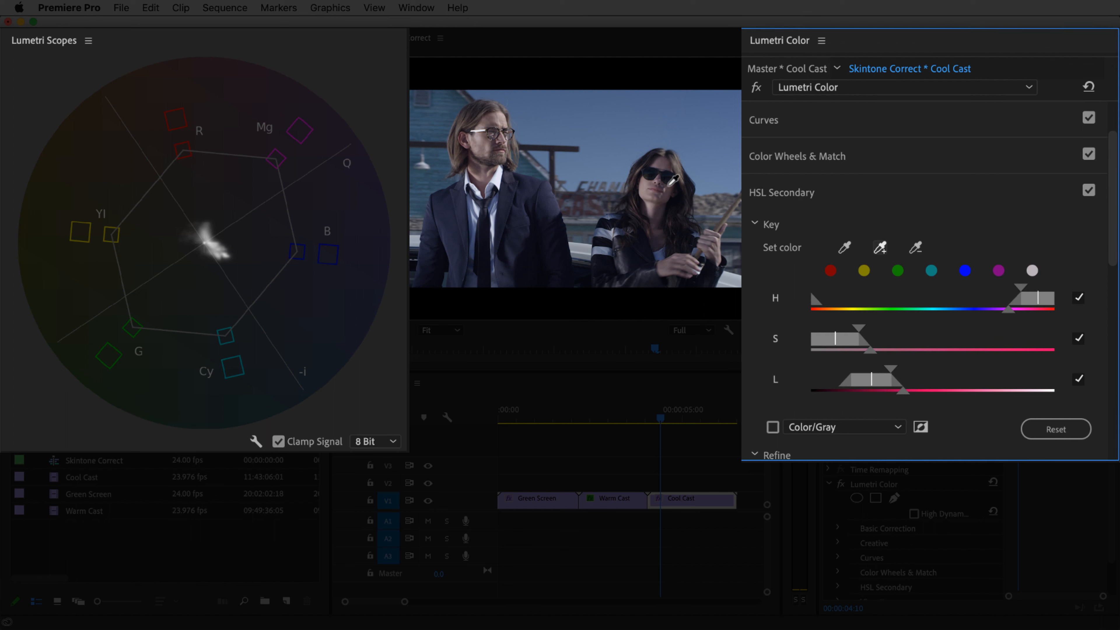
left_click_drag(664, 190, 657, 190)
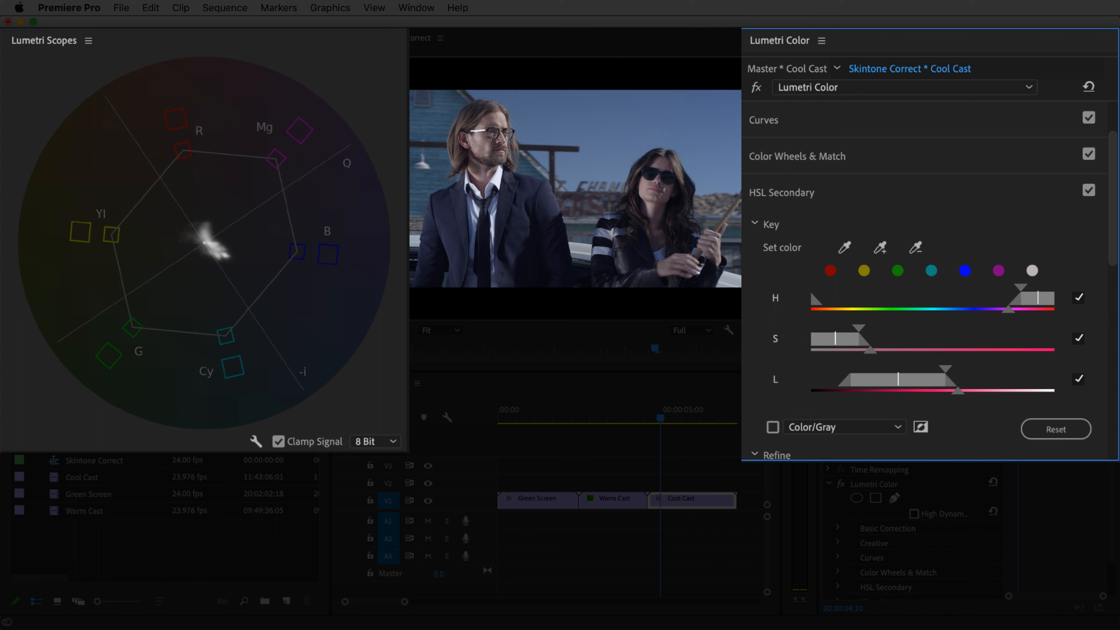
left_click(772, 427)
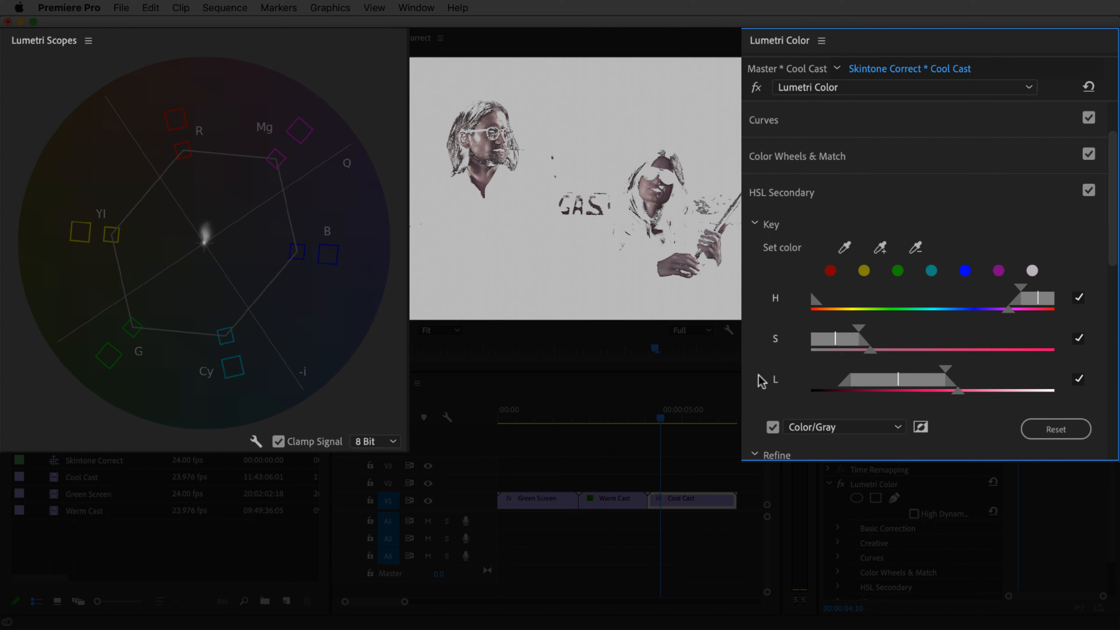
Soften the skin key by raising its Blur and Denoise, and turn off the Color/Gray matte view
scroll(754, 366, "down", 5)
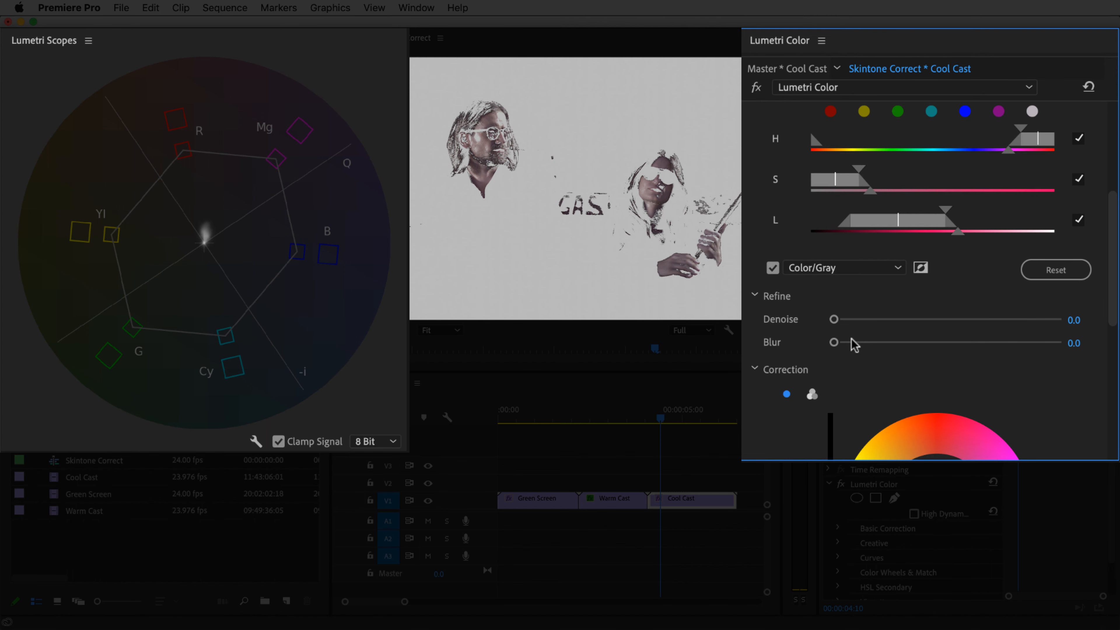
left_click(878, 343)
left_click(877, 319)
left_click_drag(874, 319, 873, 319)
left_click(772, 268)
Set the HSL Secondary correction's Temperature to 48.8 and Tint to -0.8 for the keyed skin
scroll(756, 353, "down", 10)
left_click_drag(948, 277, 1003, 277)
left_click_drag(948, 300, 944, 302)
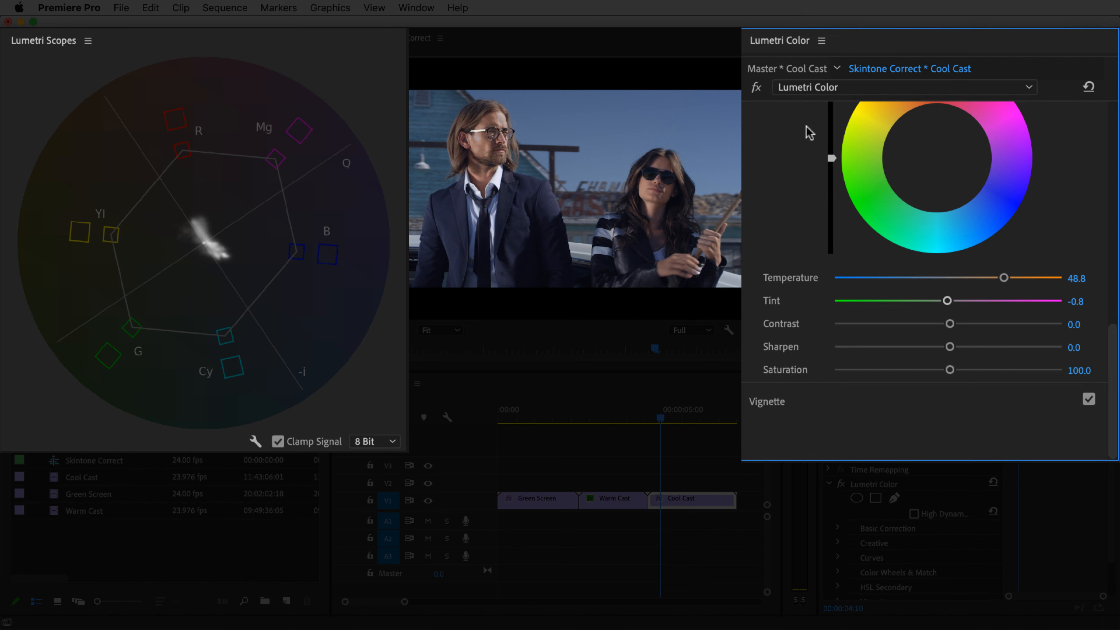
Toggle the Cool Cast clip's Lumetri Color effect to compare before and after, and scrub to 00:00:05:08 to review the correction
left_click(756, 89)
left_click(756, 88)
left_click(756, 88)
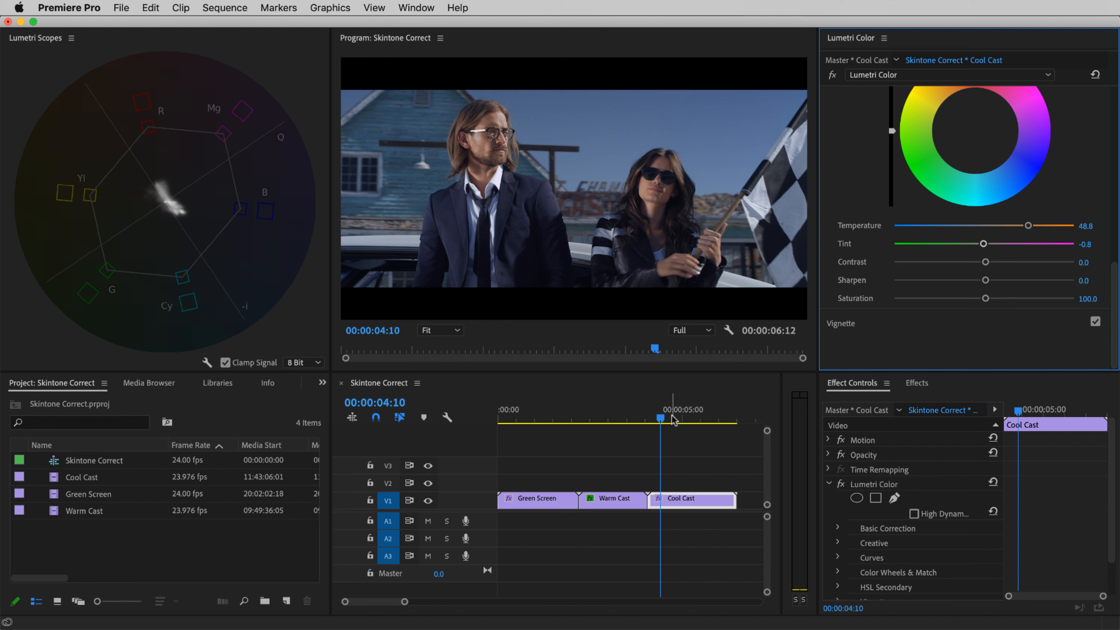
left_click(661, 418)
left_click_drag(662, 418, 694, 419)
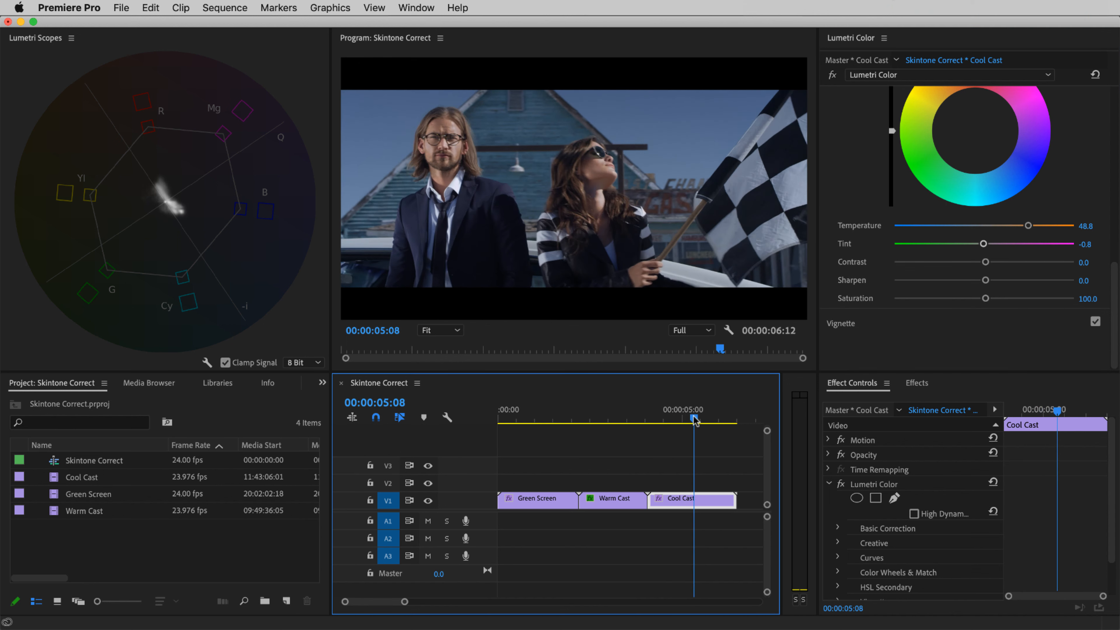